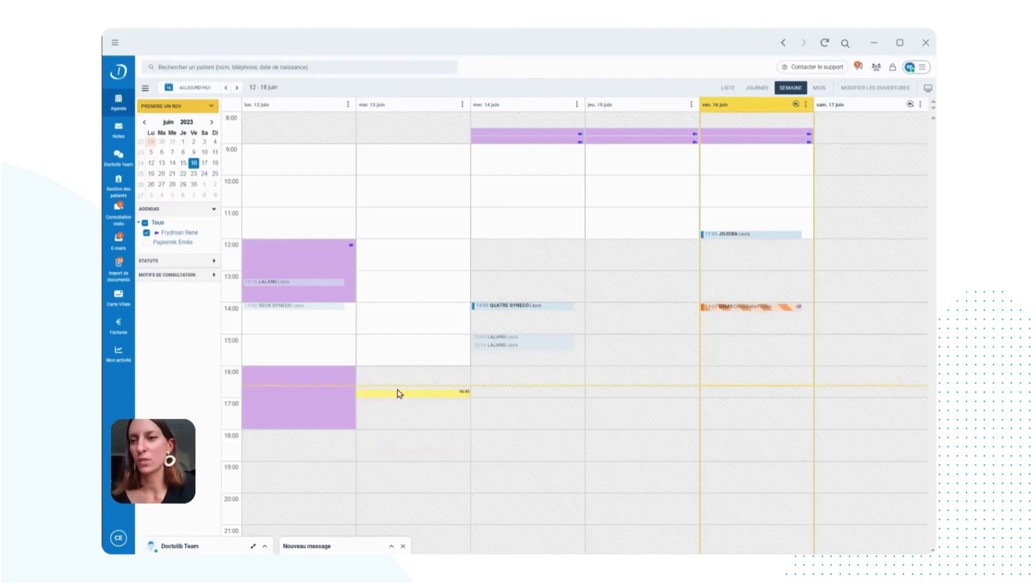
- Check the actions available for the 16 June appointment and open the consultation already in progress
{"action": "left_click", "coordinate": [232, 67]}
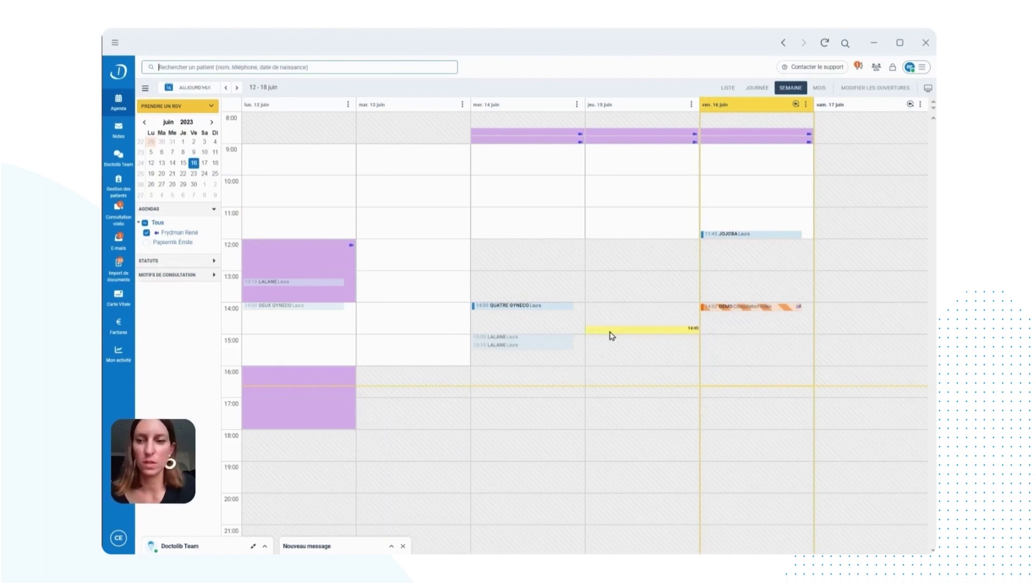
{"action": "right_click", "coordinate": [773, 236]}
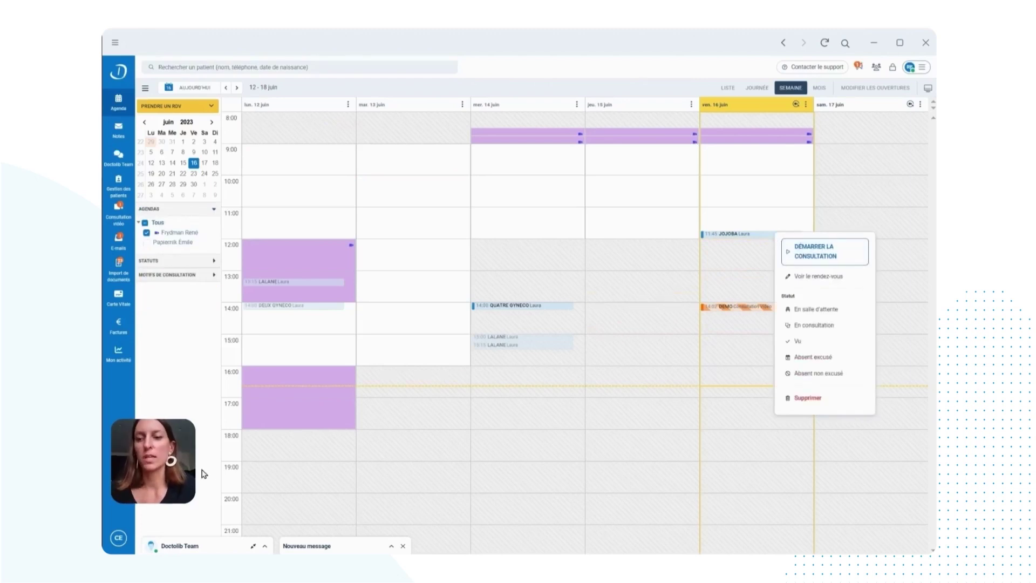
{"action": "left_click", "coordinate": [121, 539]}
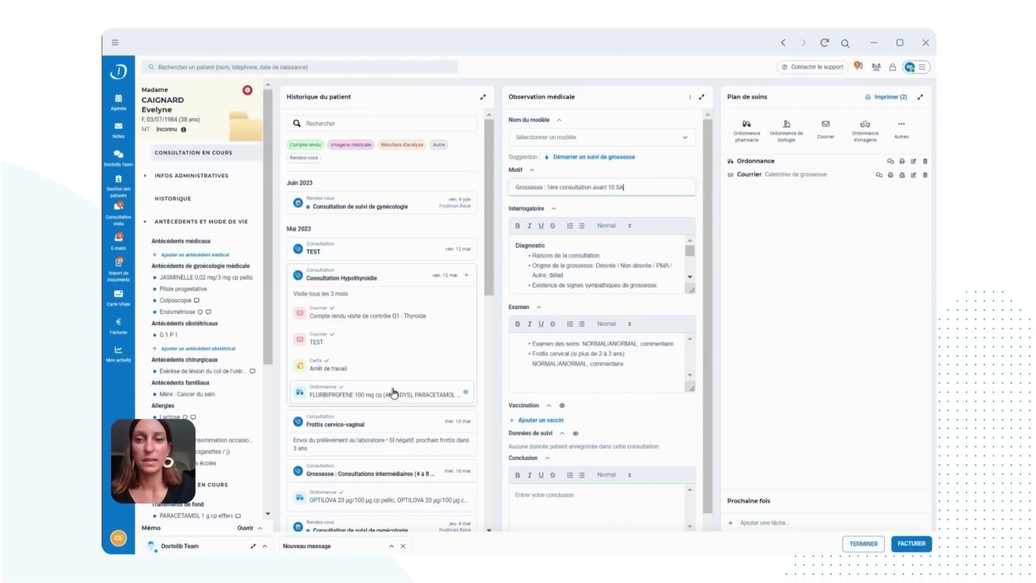
- Filter the patient history to reports (Compte rendu) and browse the Grossesse consultation templates
{"action": "left_click", "coordinate": [311, 150]}
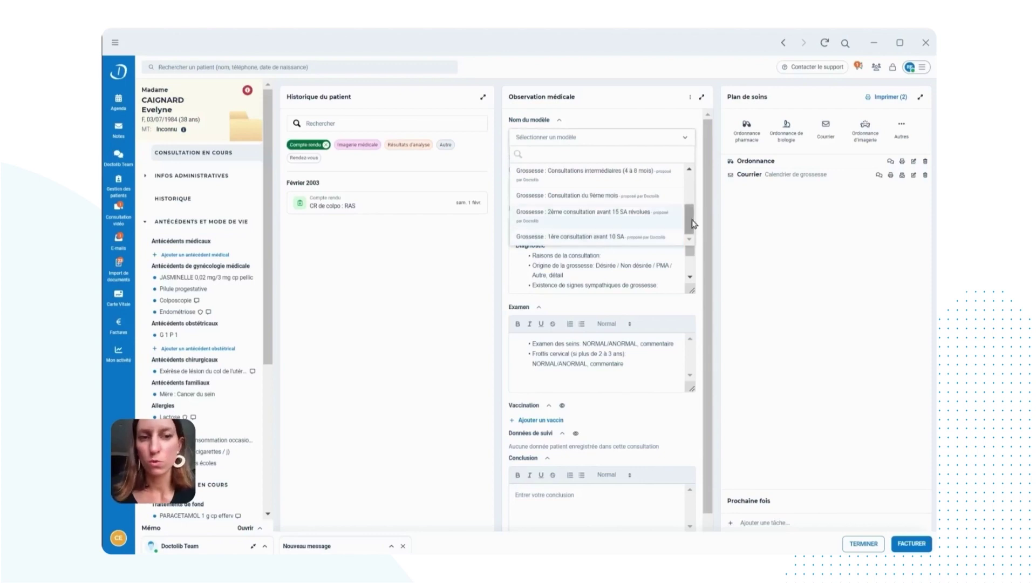
{"action": "scroll", "coordinate": [691, 229], "scroll_direction": "up", "scroll_amount": 3}
{"action": "scroll", "coordinate": [691, 229], "scroll_direction": "down", "scroll_amount": 3}
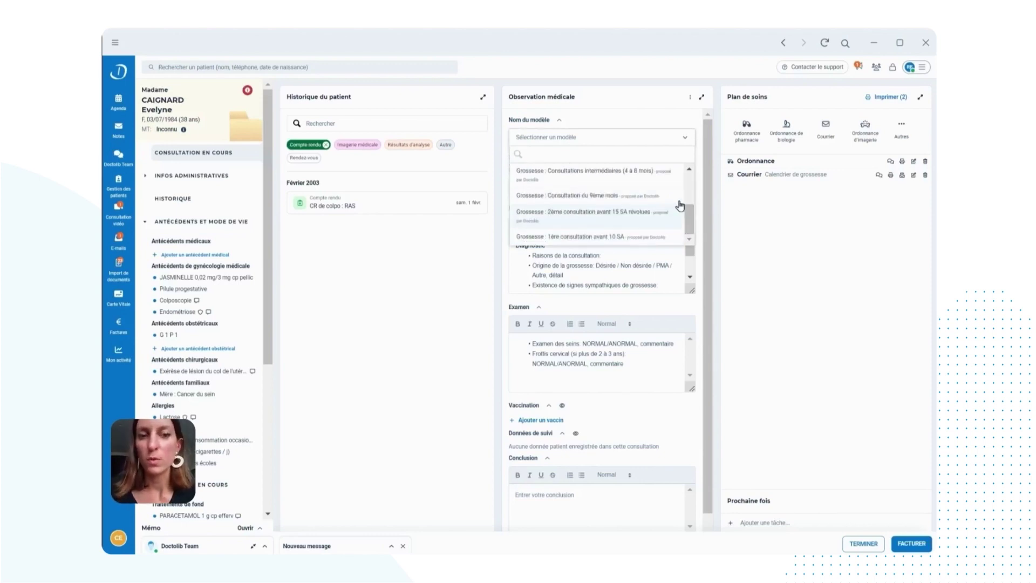
{"action": "left_click", "coordinate": [754, 228]}
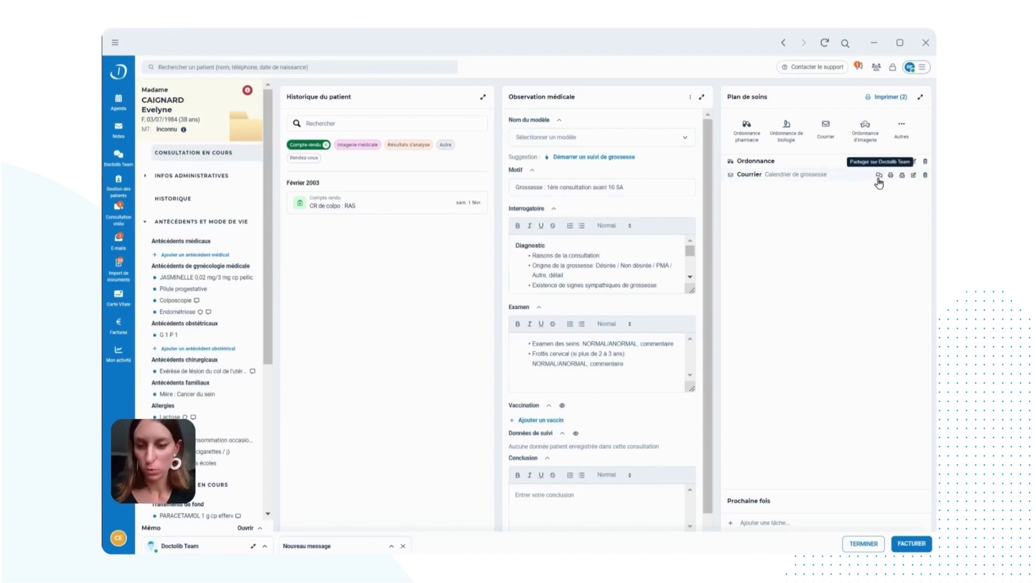
- Show the new Doctolib Team message with the Ordonnance attached and finish the ongoing consultation
{"action": "left_click", "coordinate": [332, 545]}
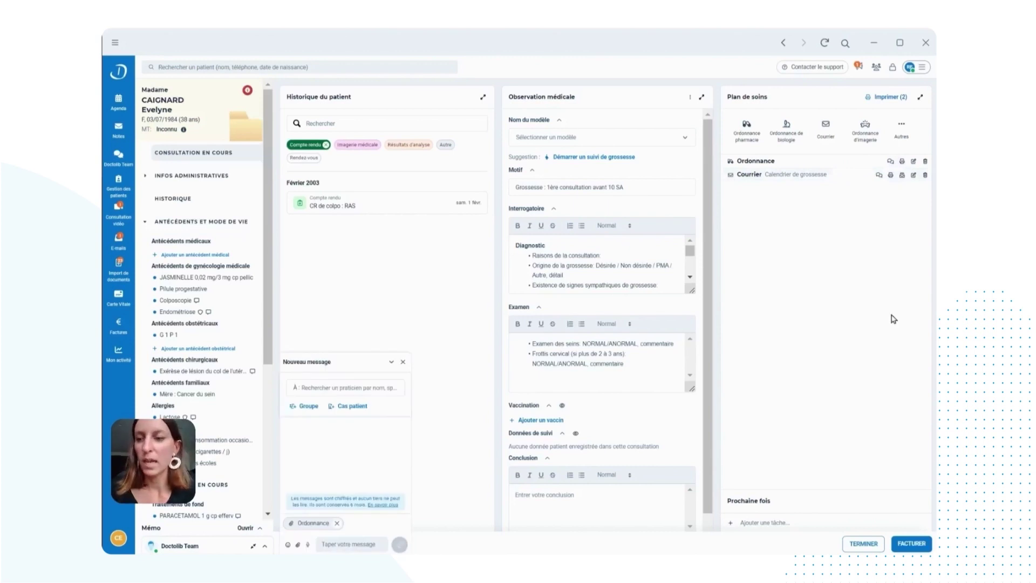
{"action": "left_click", "coordinate": [864, 545]}
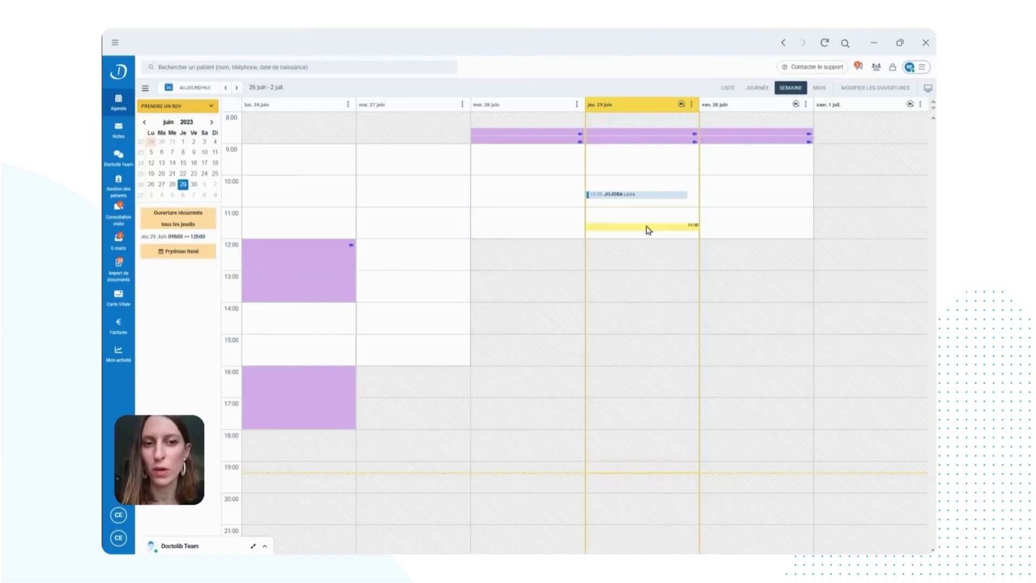
- Start the consultation from the 29 June appointment, skipping the carte Vitale reading
{"action": "mouse_move", "coordinate": [645, 200]}
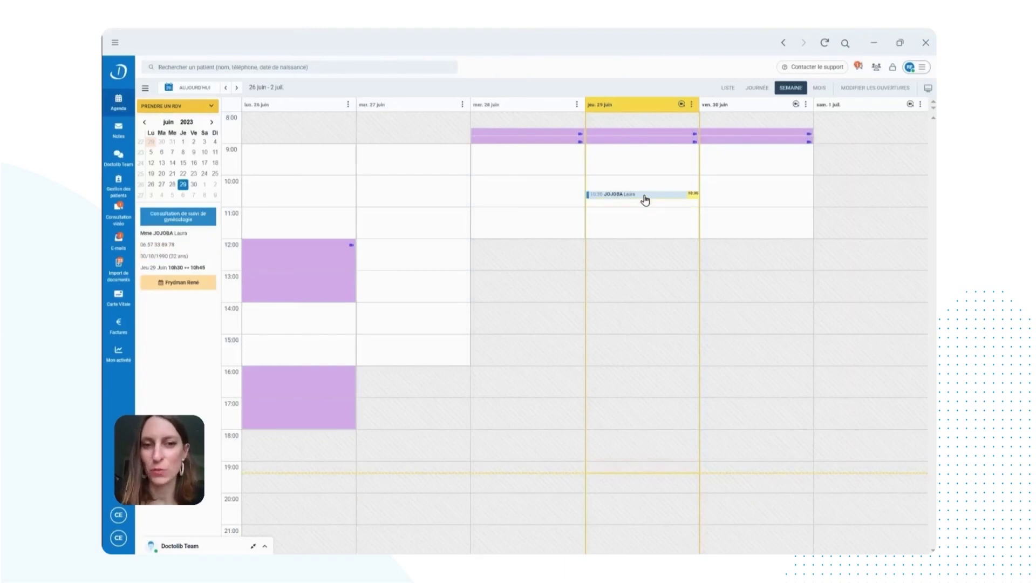
{"action": "left_click", "coordinate": [645, 200]}
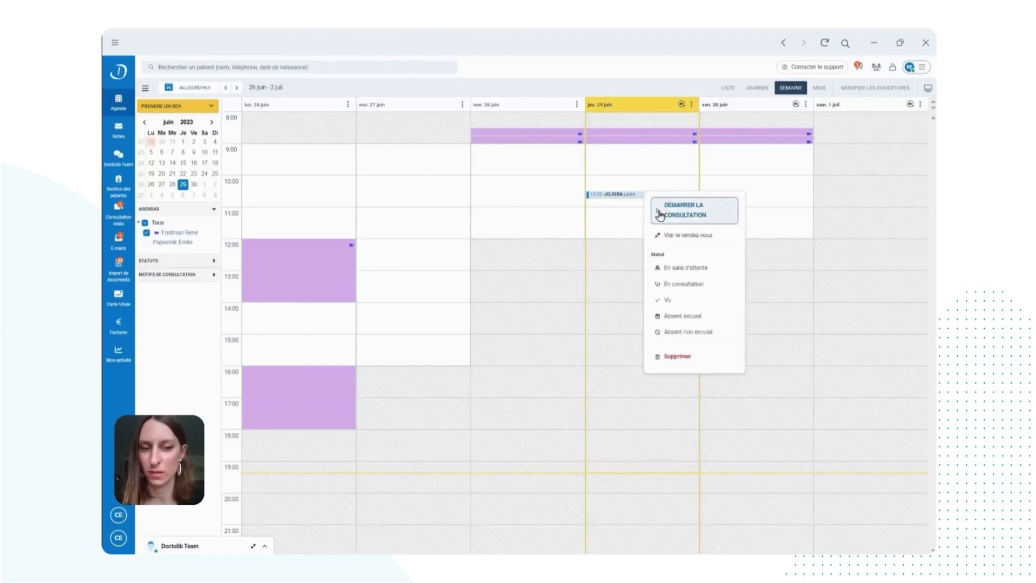
{"action": "left_click", "coordinate": [659, 216]}
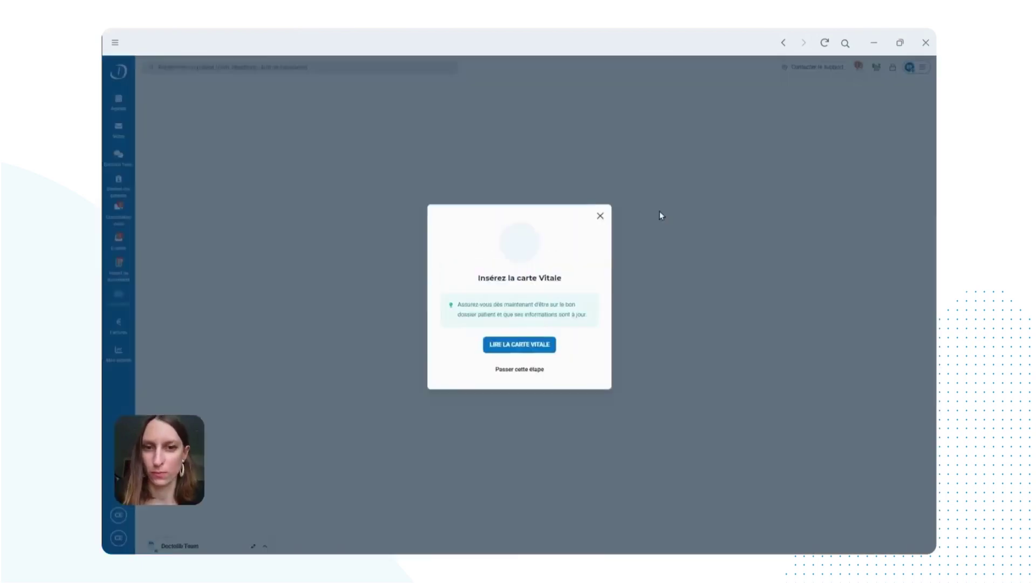
{"action": "left_click", "coordinate": [518, 378]}
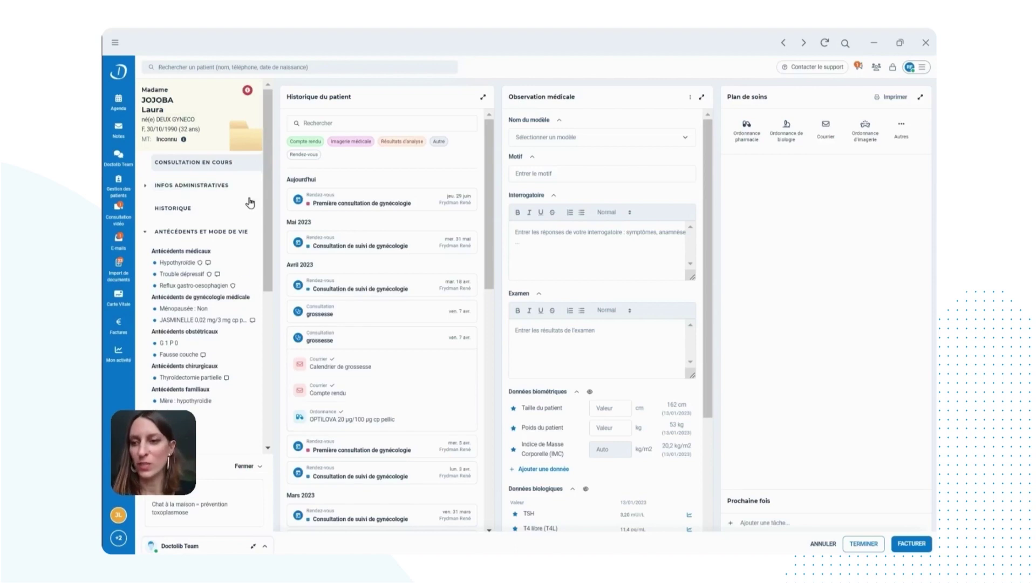
- Add "reflu" to the patient's medical history (Antécédents médicaux) and return to the current consultation
{"action": "mouse_move", "coordinate": [234, 287]}
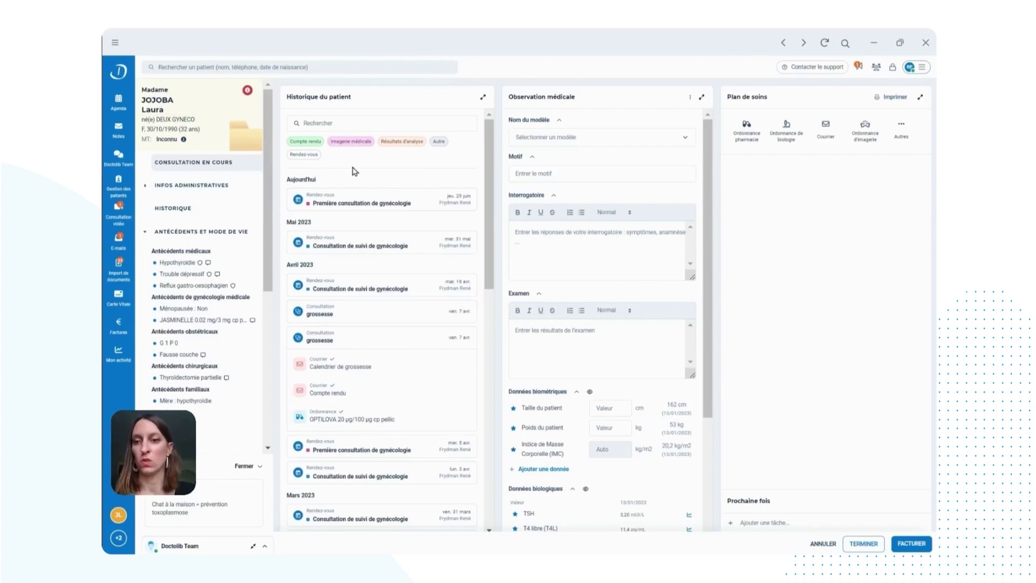
{"action": "left_click", "coordinate": [208, 241]}
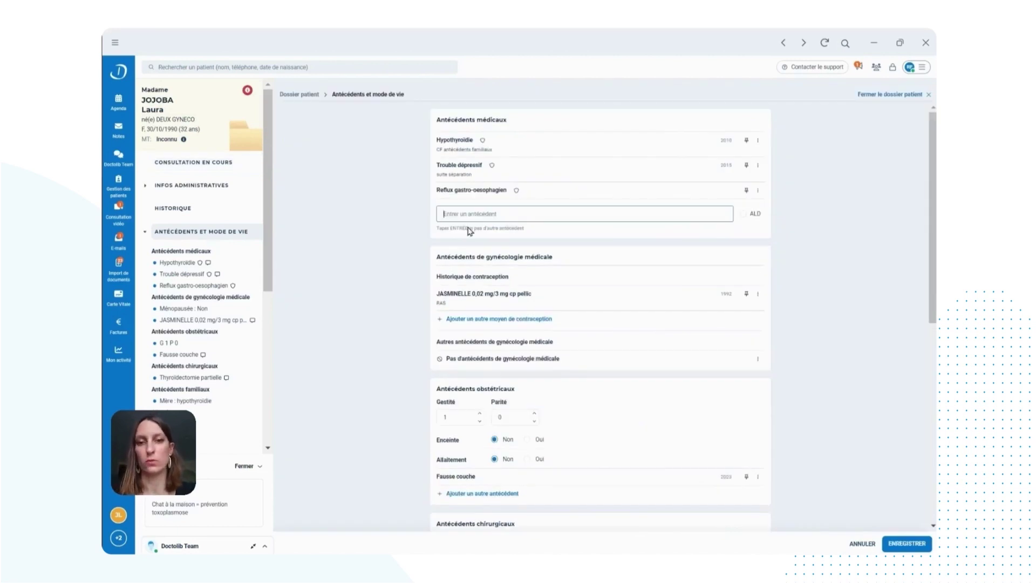
{"action": "type", "text": "reflu"}
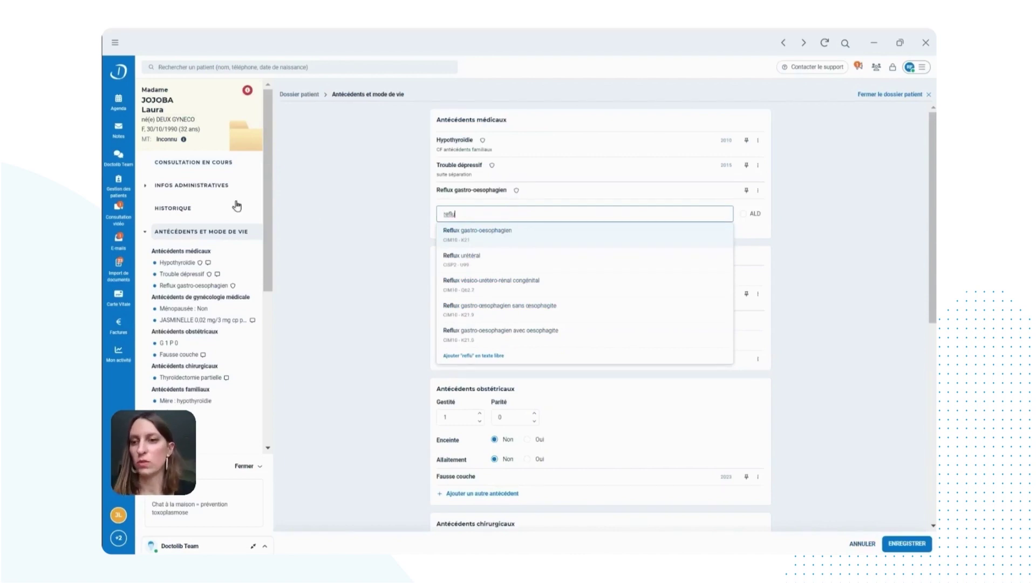
{"action": "left_click", "coordinate": [205, 164]}
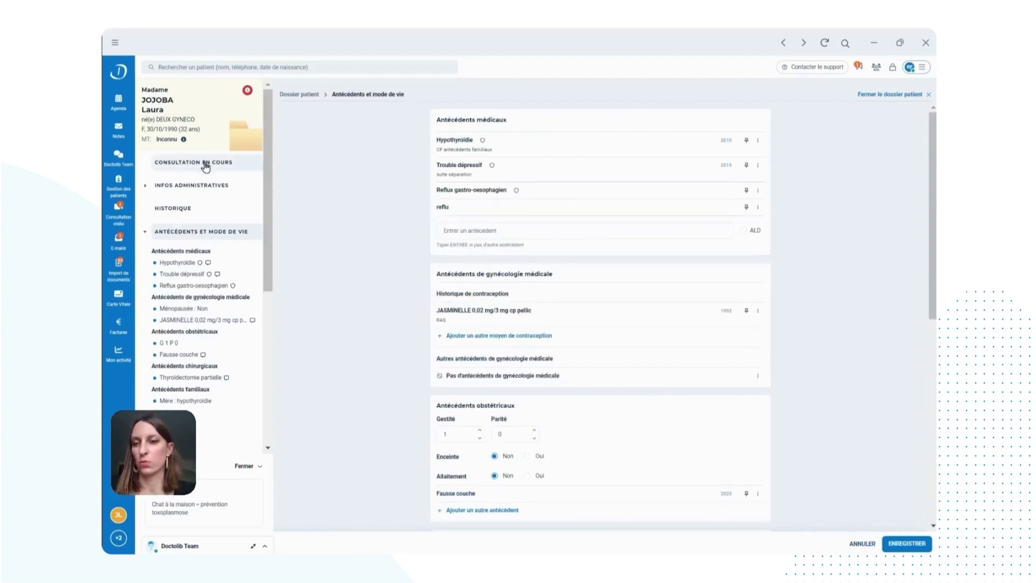
- Review the patient summary: lifestyle, current treatments, follow-up data, memo and treating physician
{"action": "scroll", "coordinate": [211, 384], "scroll_direction": "down", "scroll_amount": 4}
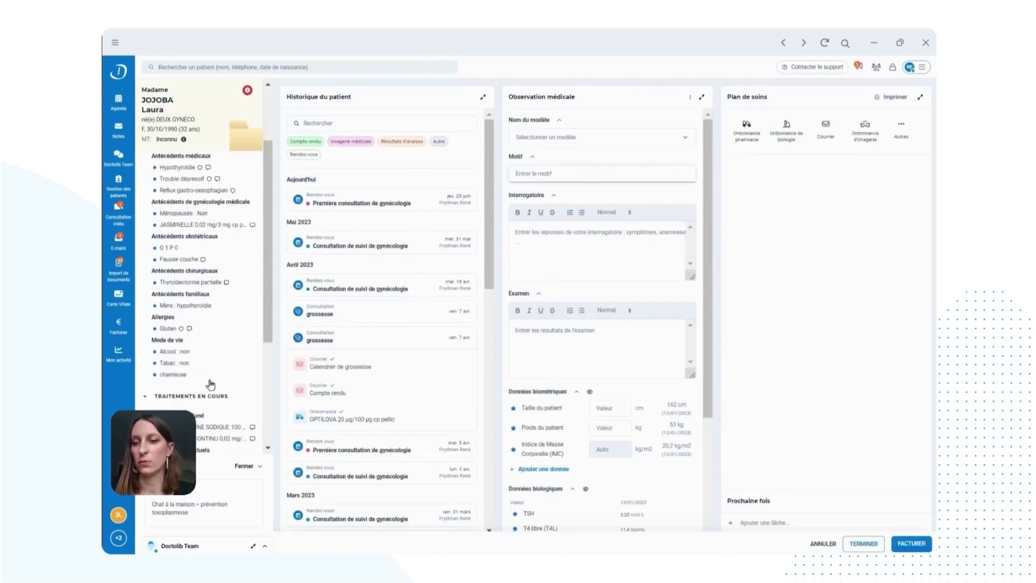
{"action": "scroll", "coordinate": [212, 385], "scroll_direction": "down", "scroll_amount": 1}
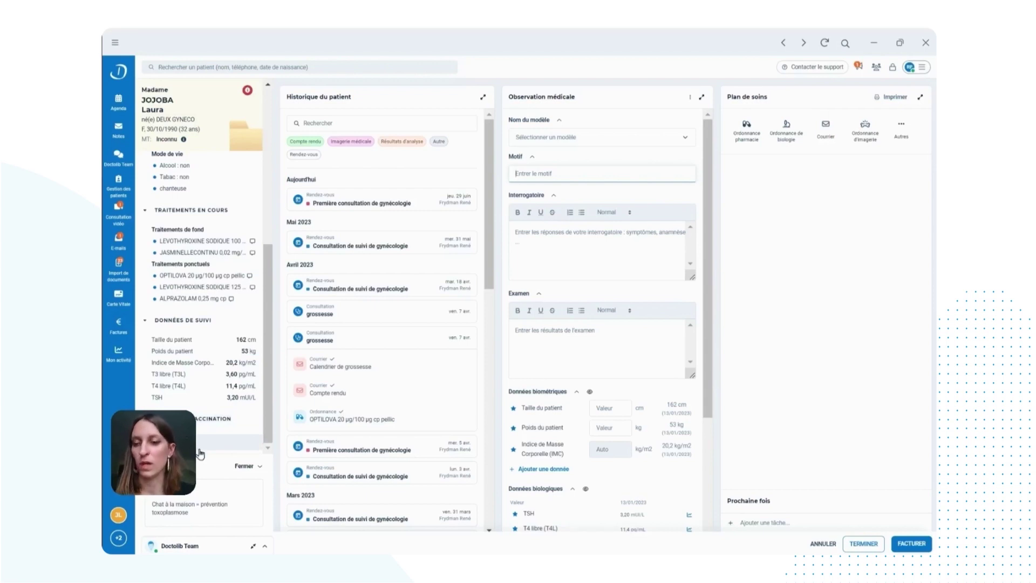
{"action": "left_click", "coordinate": [254, 467]}
{"action": "left_click", "coordinate": [250, 520]}
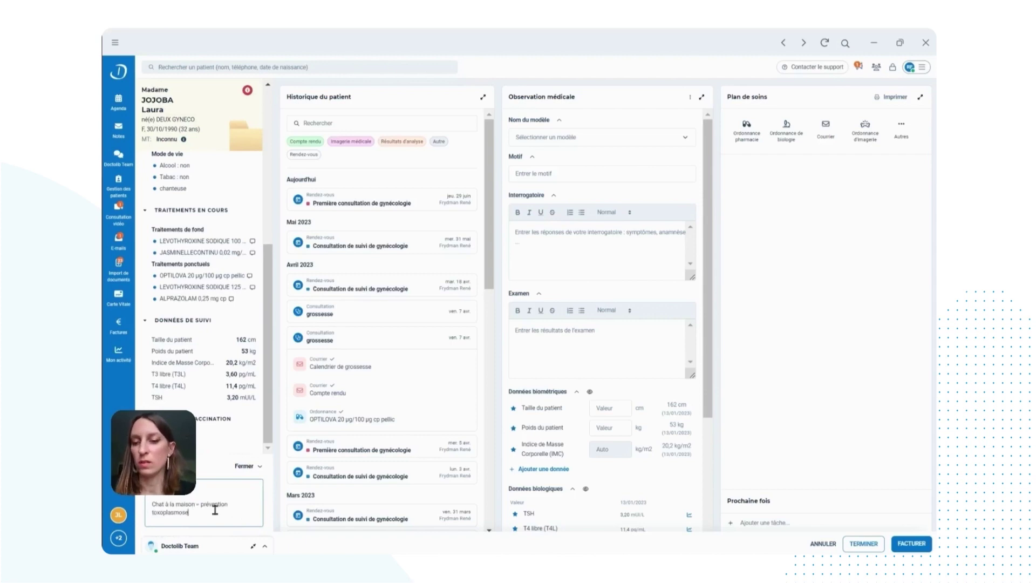
{"action": "key", "text": "Escape"}
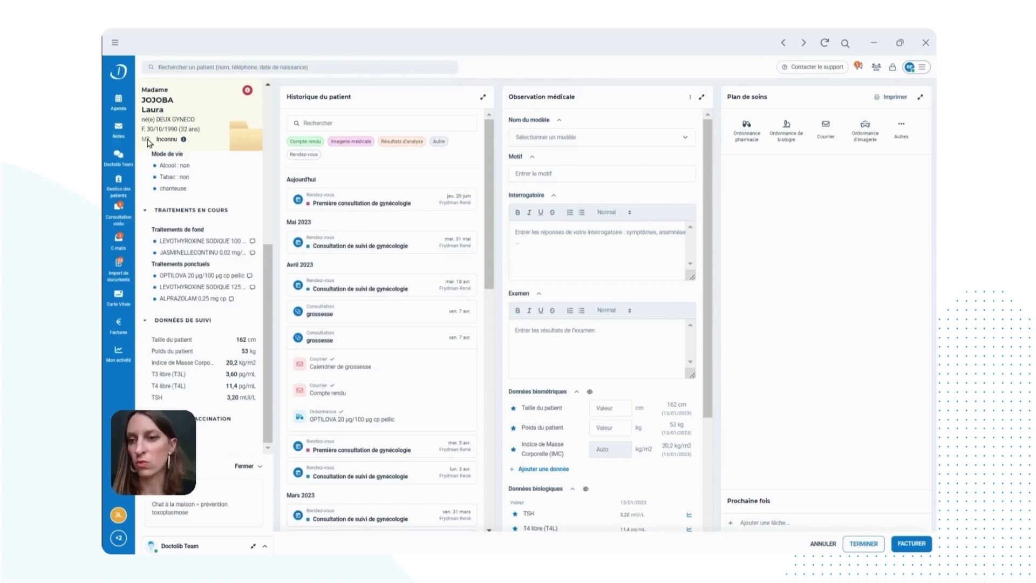
{"action": "left_click_drag", "start_coordinate": [144, 140], "coordinate": [201, 143]}
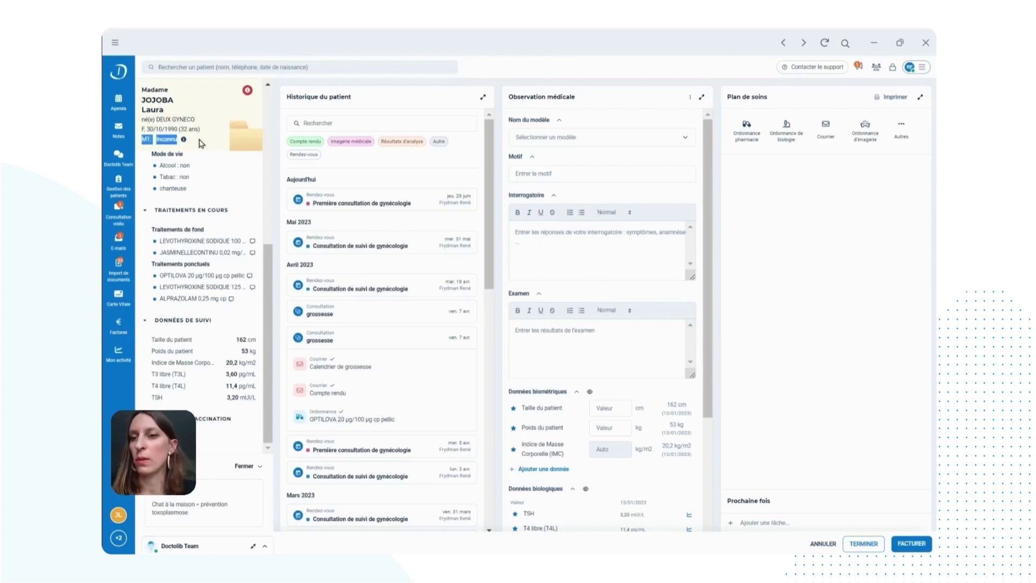
{"action": "left_click", "coordinate": [199, 143]}
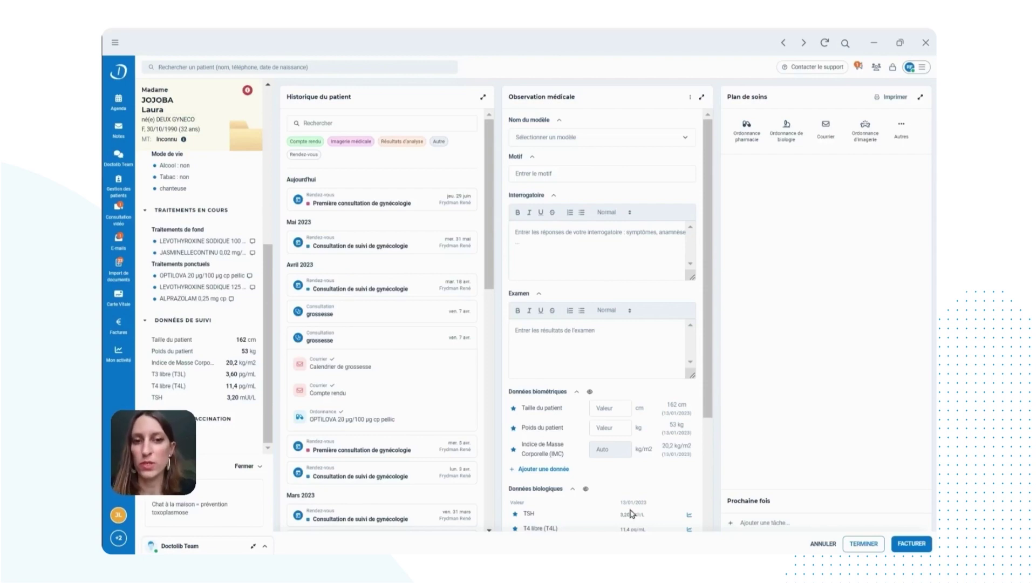
- Open the 31 May 2023 consultation from the patient history and examine its conclusion
{"action": "left_click", "coordinate": [613, 136]}
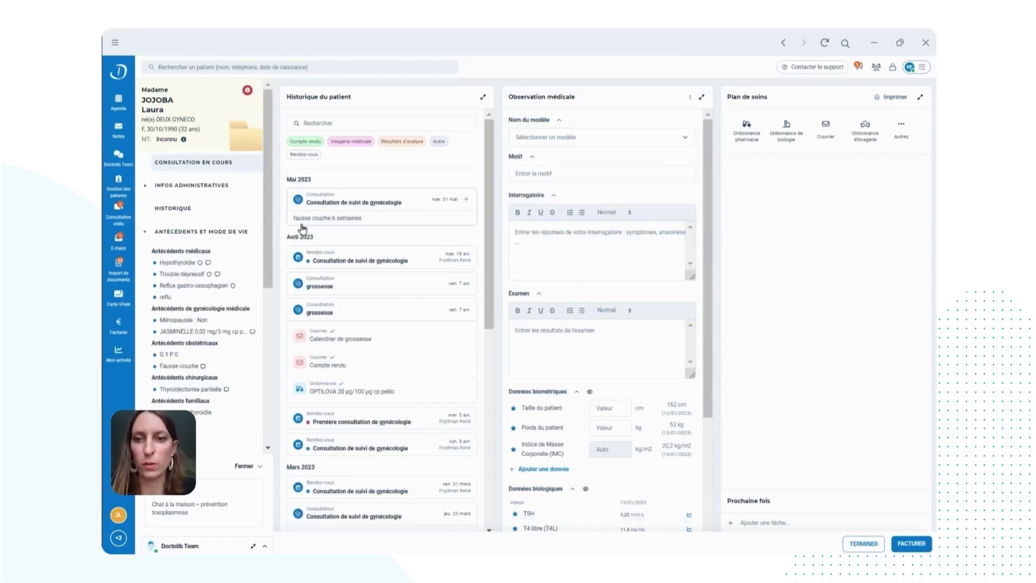
{"action": "left_click", "coordinate": [384, 221]}
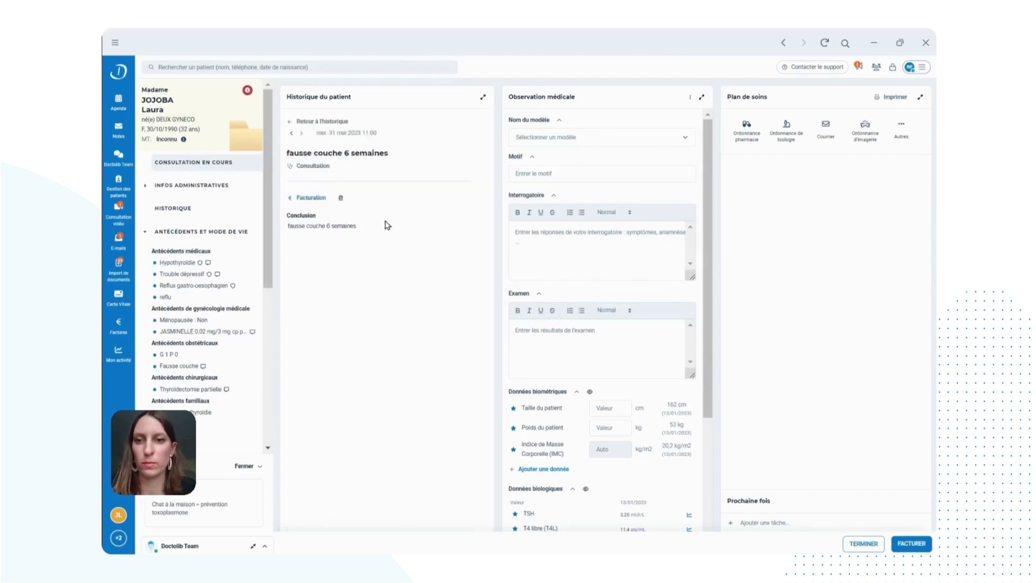
{"action": "left_click_drag", "start_coordinate": [359, 227], "coordinate": [548, 241]}
{"action": "left_click", "coordinate": [640, 240]}
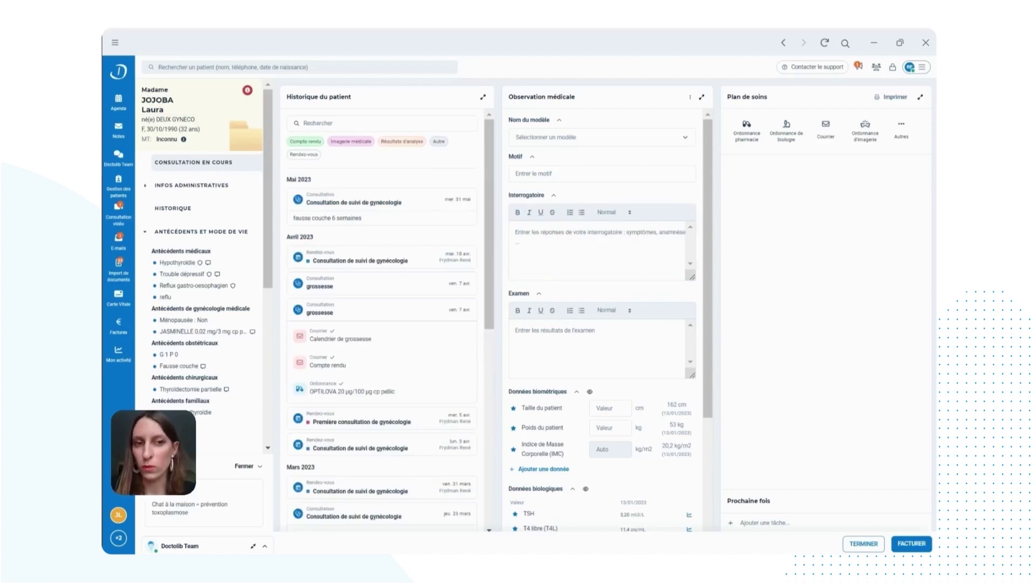
- Enter "grossesse" as the consultation reason to bring up the pregnancy follow-up suggestion, and clear it again
{"action": "left_click", "coordinate": [552, 173]}
{"action": "type", "text": "grossesse"}
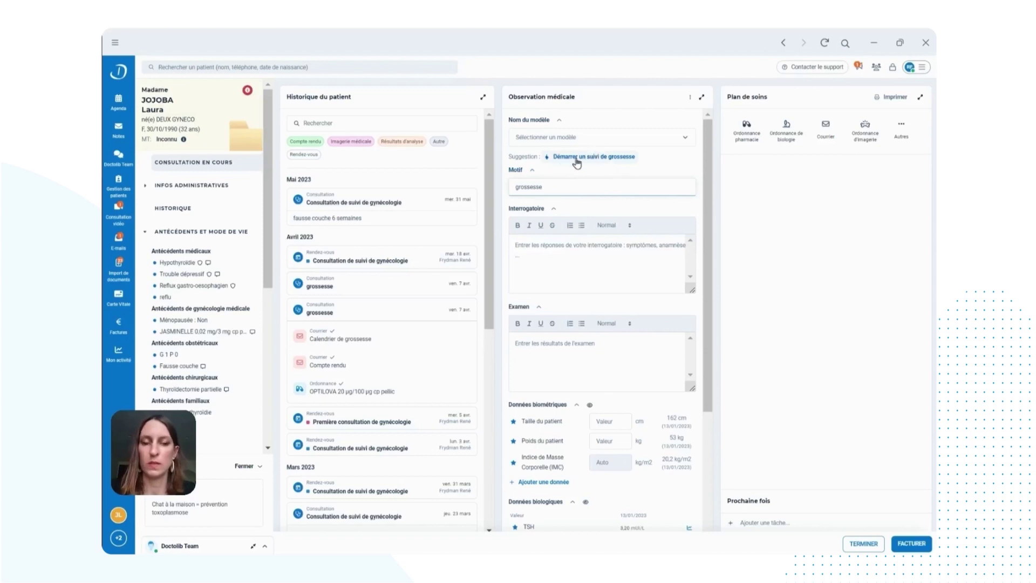
{"action": "left_click_drag", "start_coordinate": [562, 189], "coordinate": [487, 190]}
{"action": "key", "text": "BackSpace"}
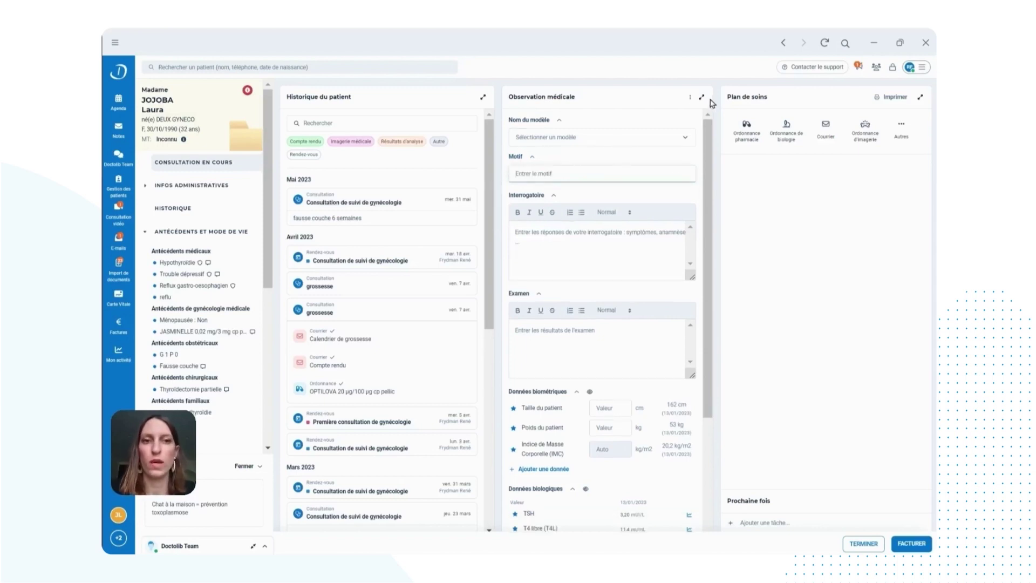
- Start a pregnancy follow-up with 01/04/2023 as the date of the last period
{"action": "left_click", "coordinate": [690, 100]}
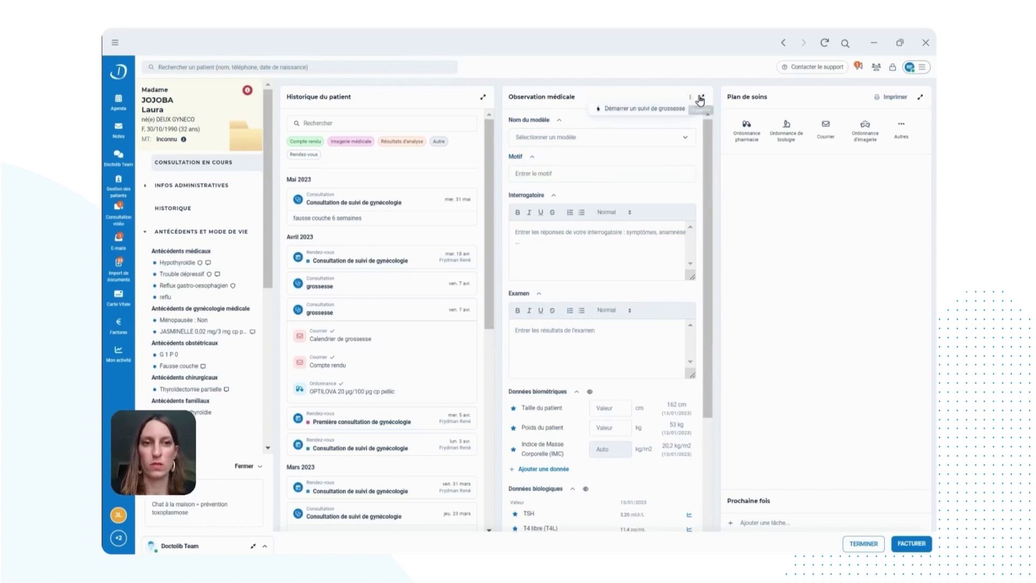
{"action": "left_click", "coordinate": [636, 110]}
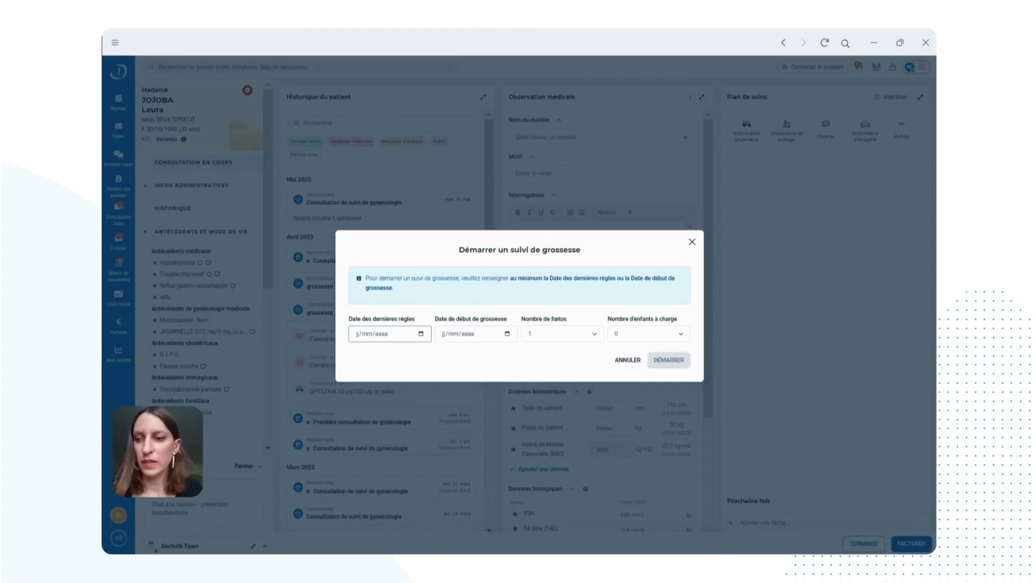
{"action": "left_click", "coordinate": [358, 336]}
{"action": "type", "text": "01/04/"}
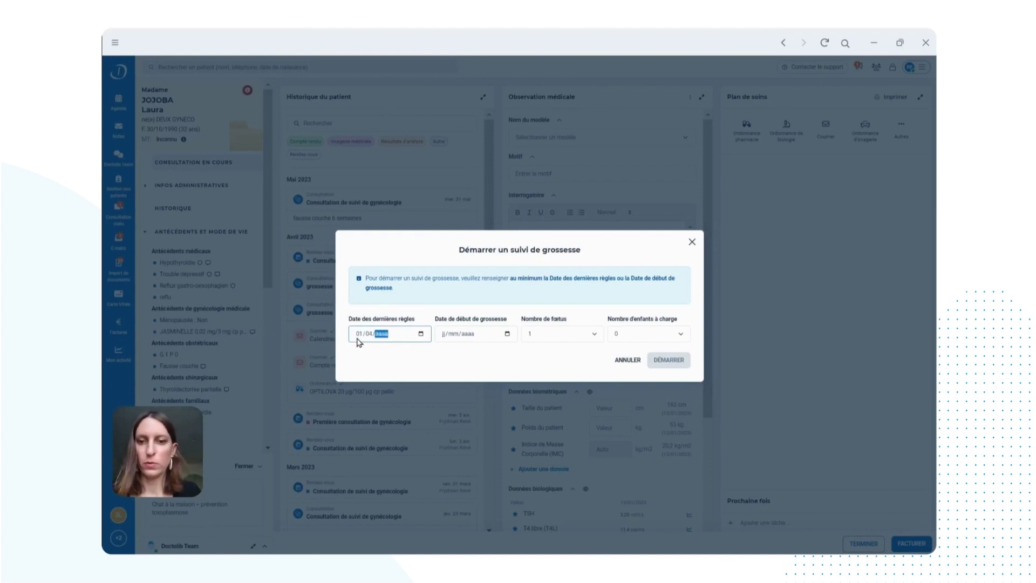
{"action": "type", "text": "2023"}
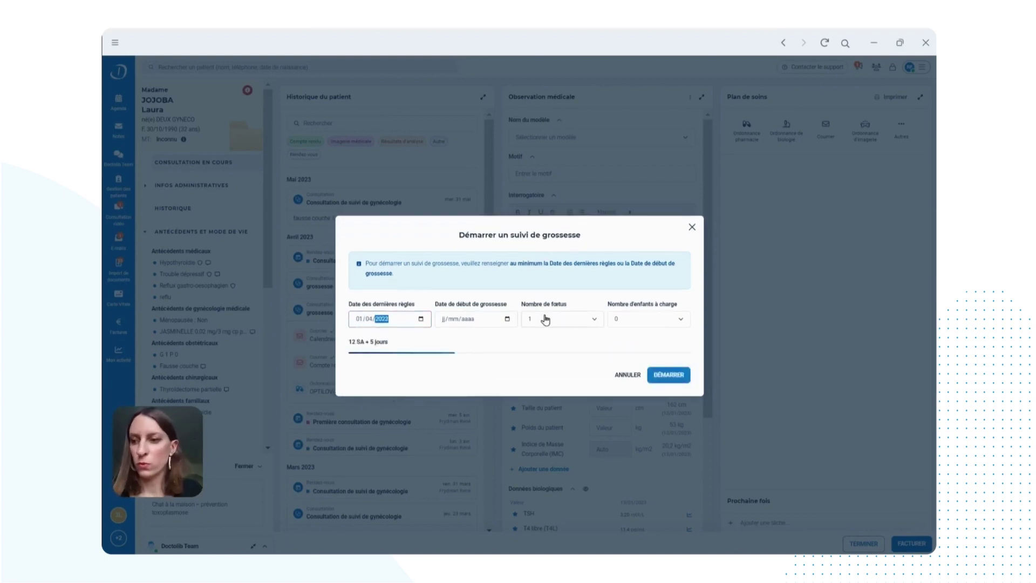
{"action": "left_click", "coordinate": [668, 381]}
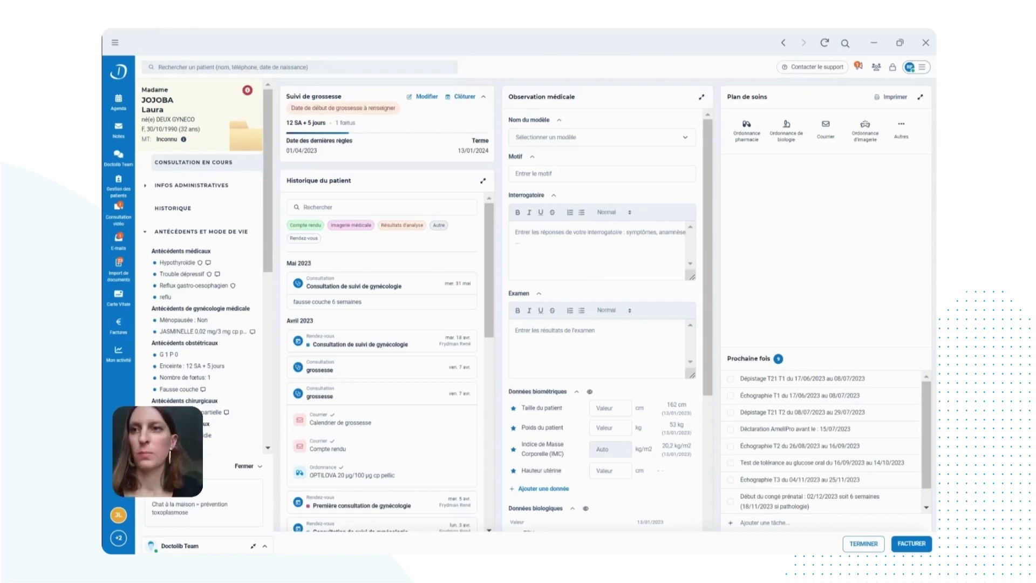
- Edit the pregnancy follow-up and save 03/04/2023 as the pregnancy start date
{"action": "left_click", "coordinate": [424, 97]}
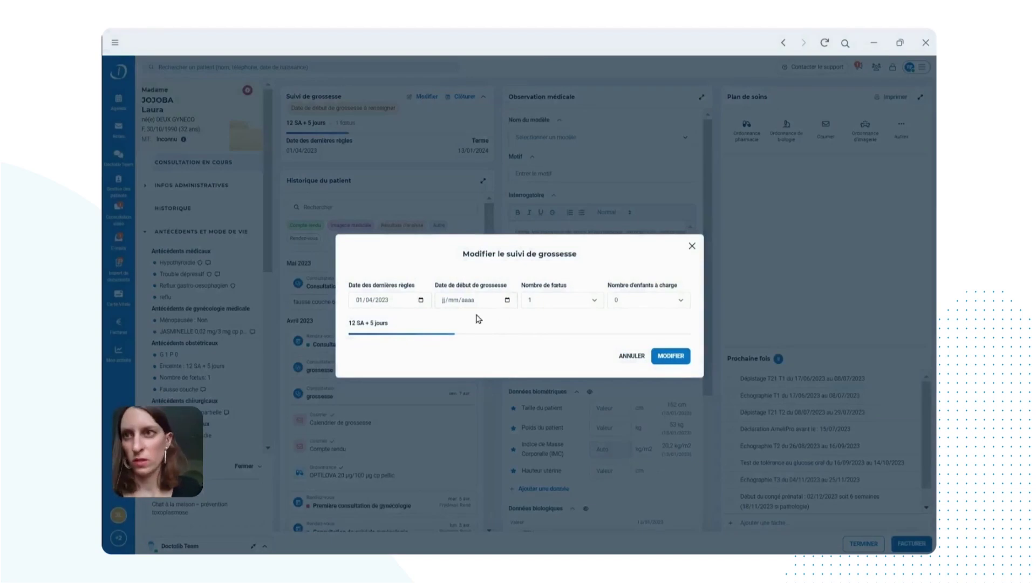
{"action": "left_click", "coordinate": [441, 300]}
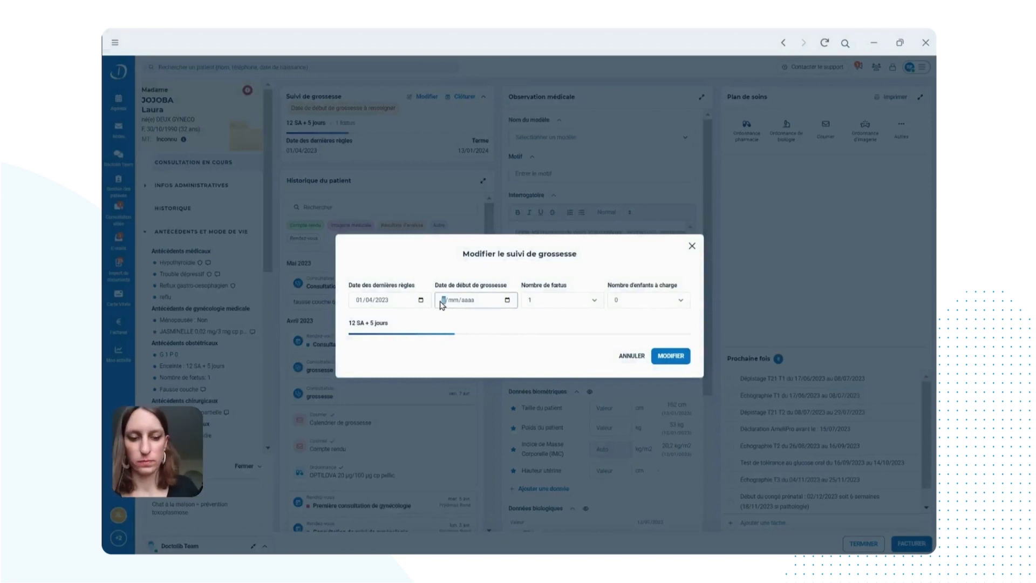
{"action": "type", "text": "0"}
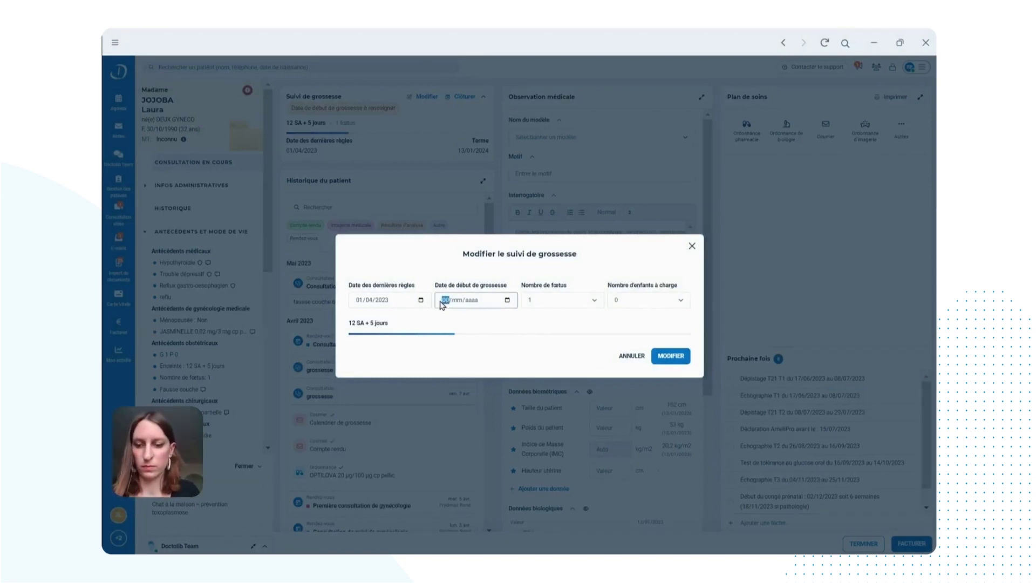
{"action": "type", "text": "3/04/"}
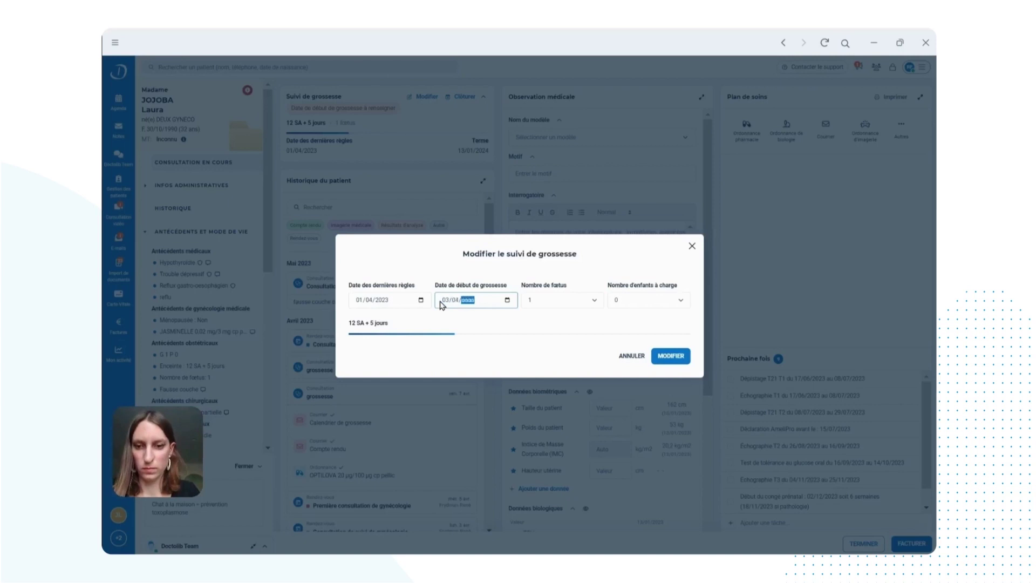
{"action": "type", "text": "2023"}
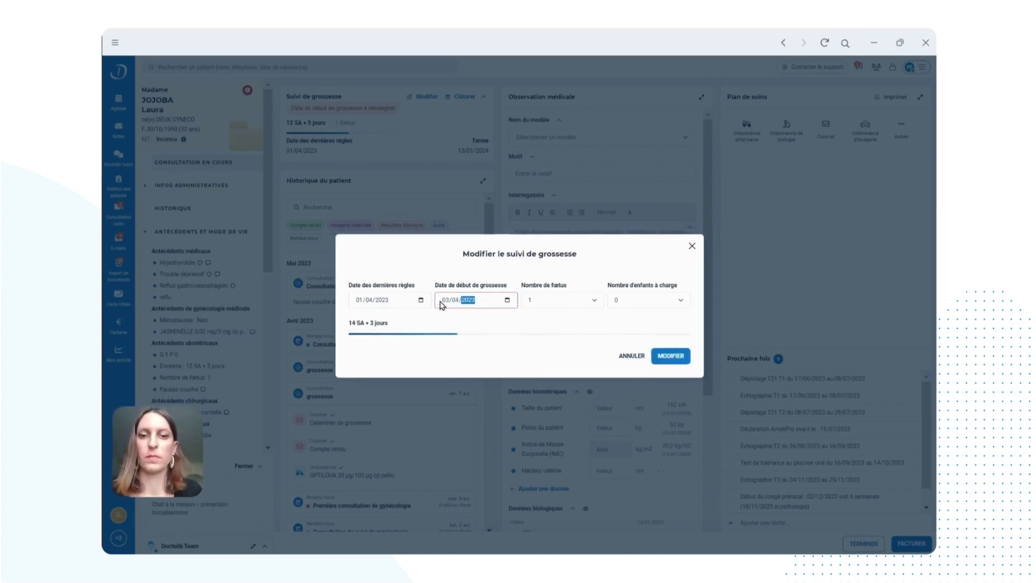
{"action": "left_click", "coordinate": [667, 359]}
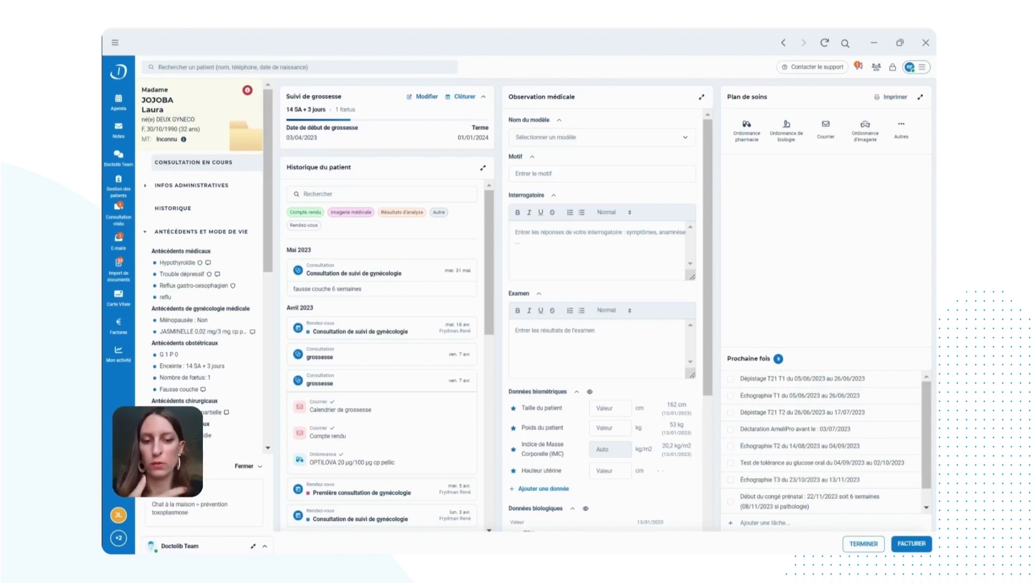
- Add a letter to the care plan based on the "Calendrier de grossesse" template
{"action": "left_click", "coordinate": [826, 130]}
{"action": "left_click", "coordinate": [821, 156]}
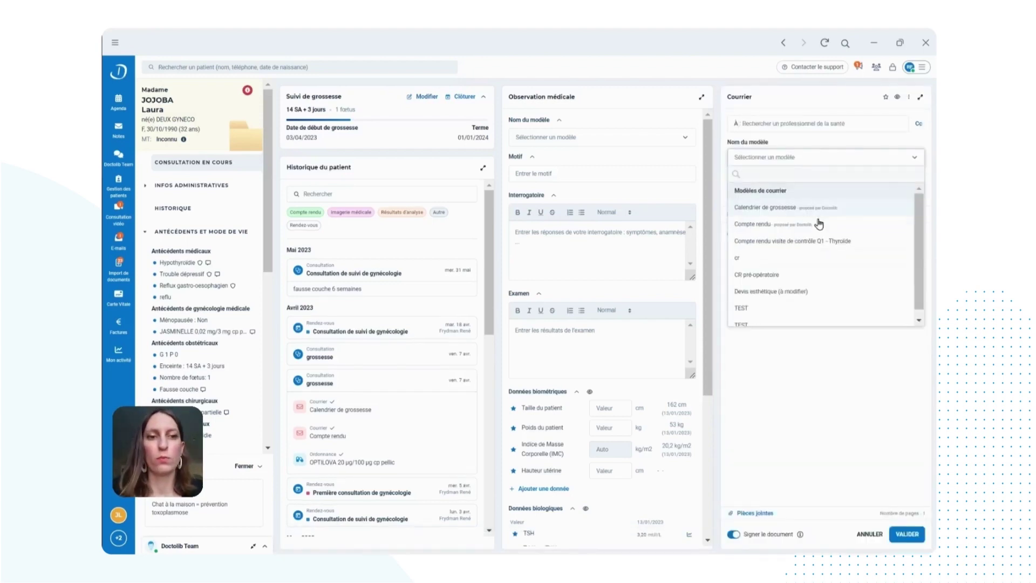
{"action": "left_click", "coordinate": [819, 211]}
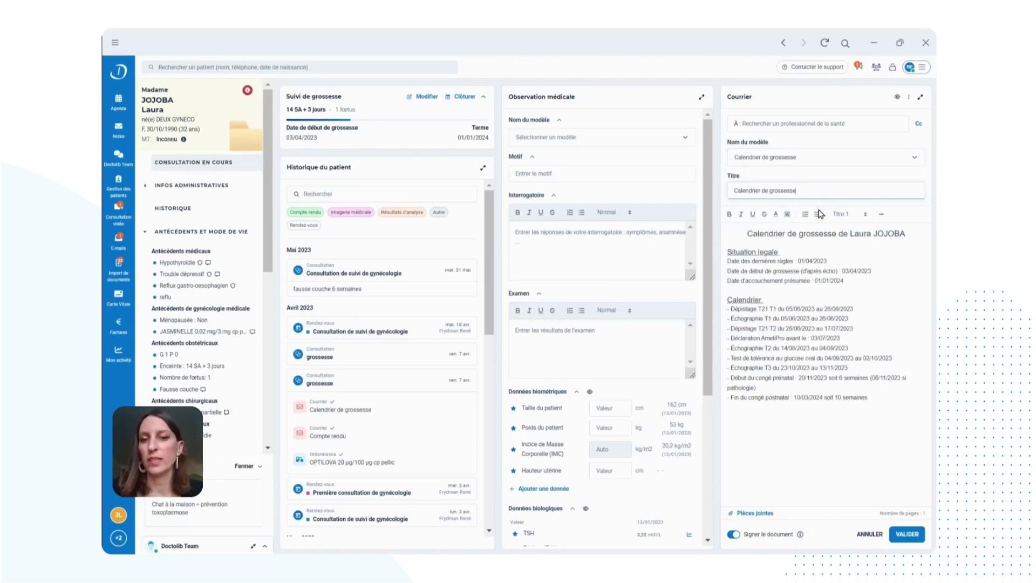
{"action": "left_click", "coordinate": [825, 300]}
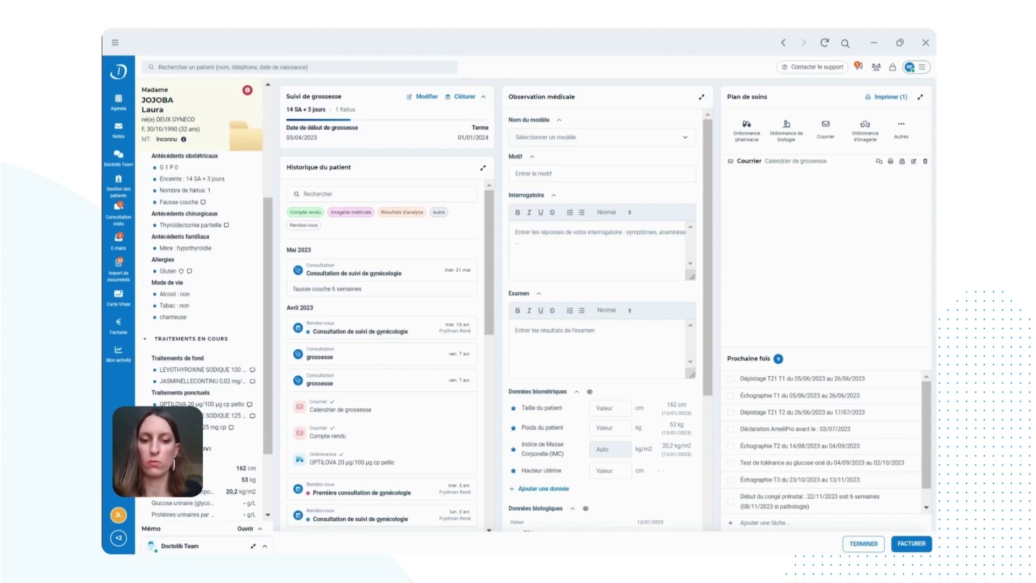
- Check the obstetric history in the patient summary and start closing the pregnancy follow-up with "Accouchement prématuré" as its outcome
{"action": "left_click_drag", "start_coordinate": [151, 156], "coordinate": [198, 203]}
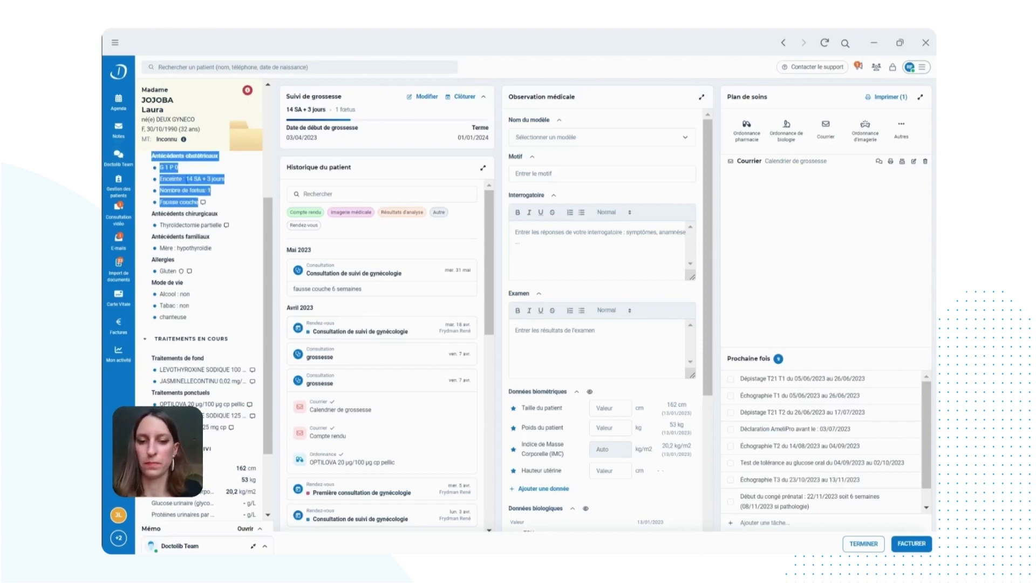
{"action": "scroll", "coordinate": [200, 324], "scroll_direction": "down", "scroll_amount": 3}
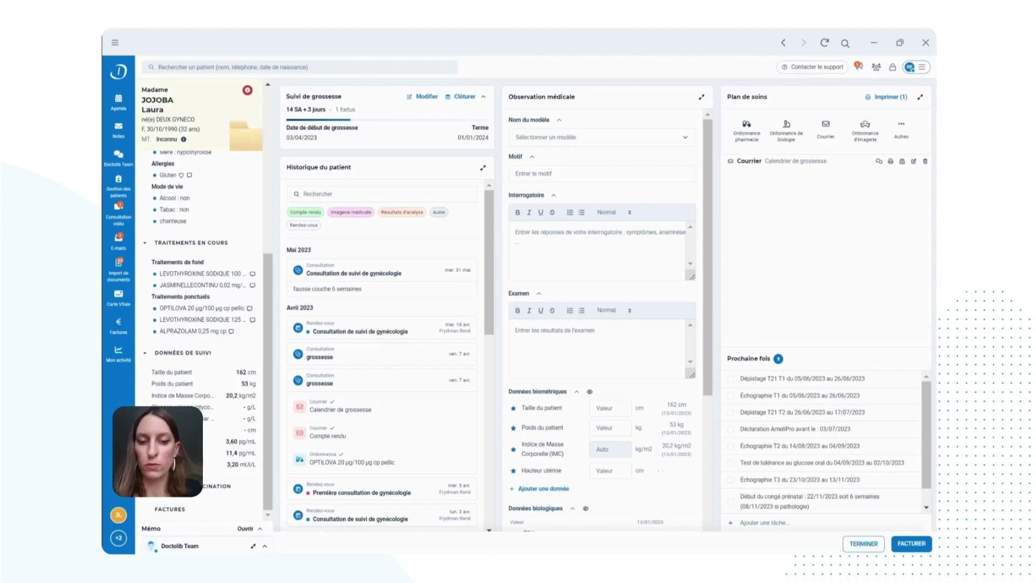
{"action": "left_click", "coordinate": [465, 97]}
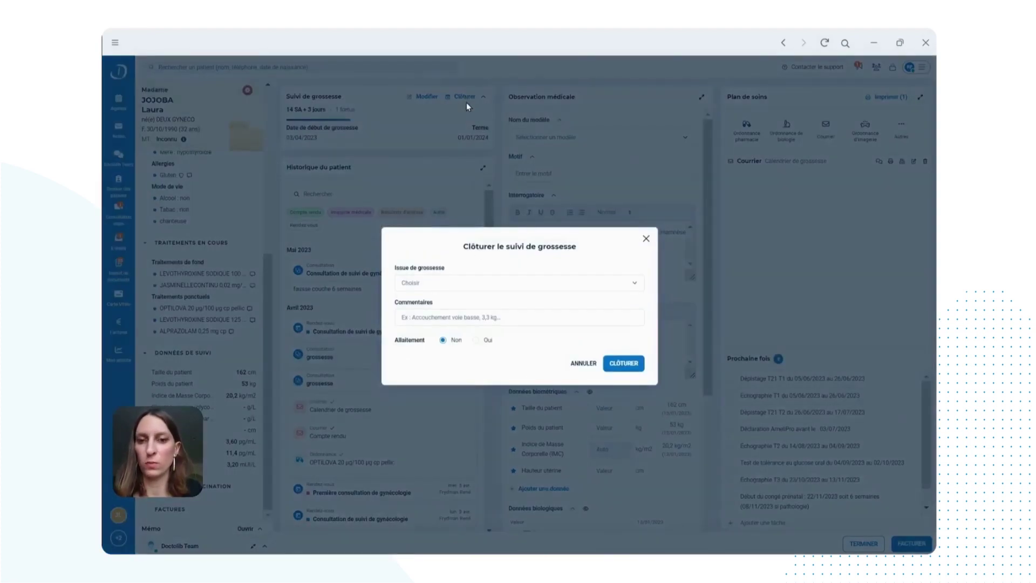
{"action": "left_click", "coordinate": [477, 291]}
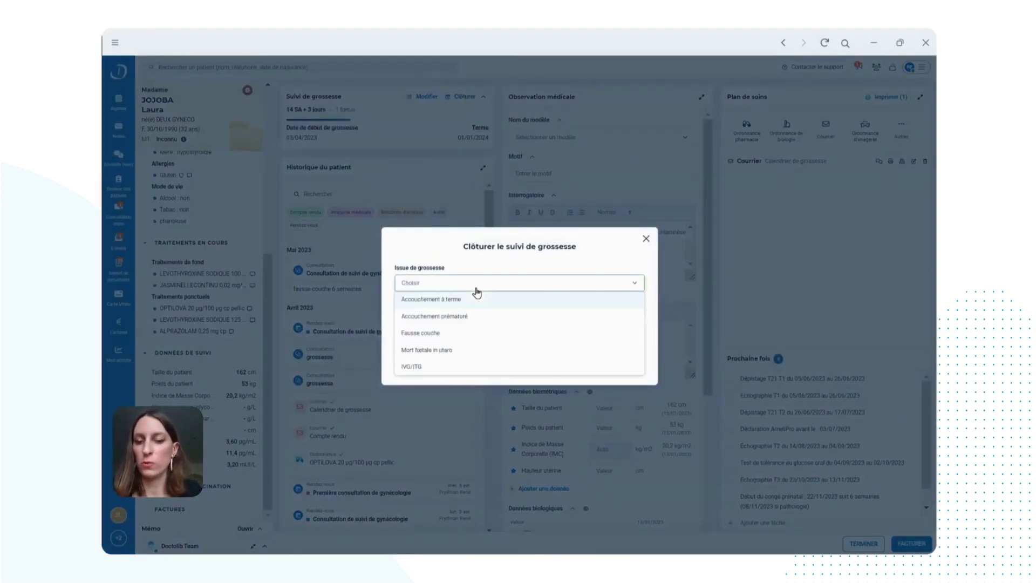
{"action": "left_click", "coordinate": [472, 333]}
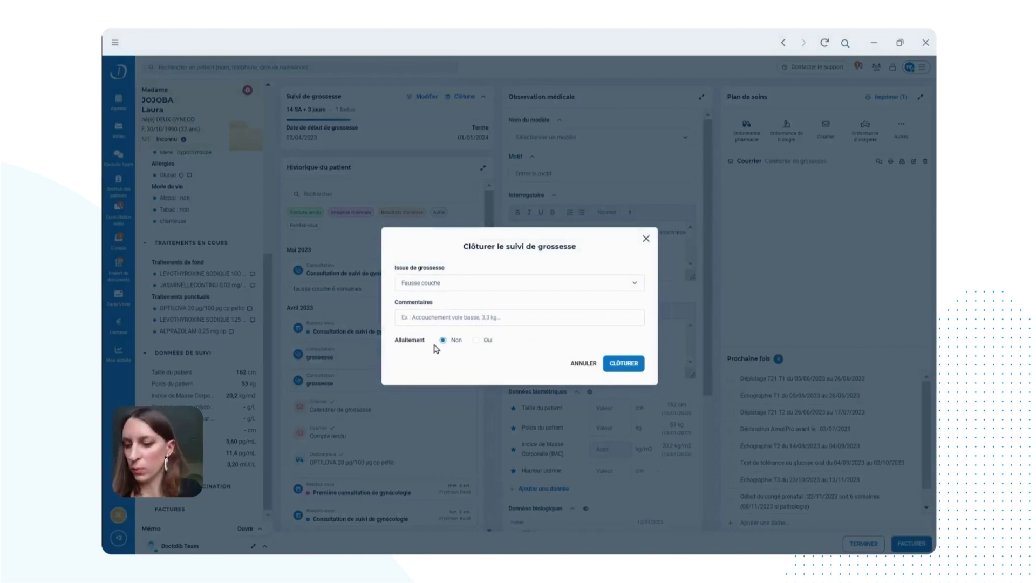
{"action": "left_click", "coordinate": [486, 285]}
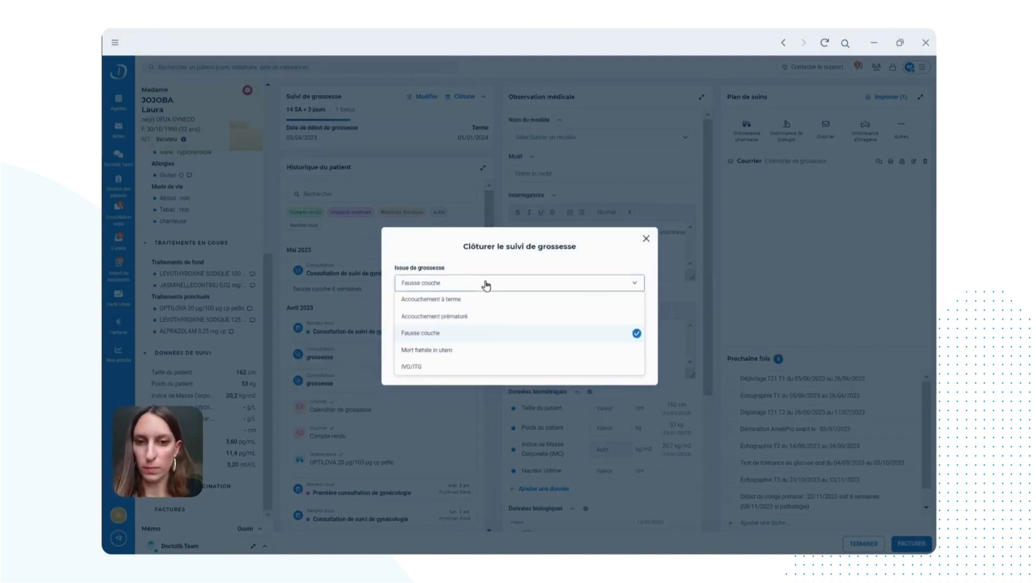
{"action": "left_click", "coordinate": [477, 315]}
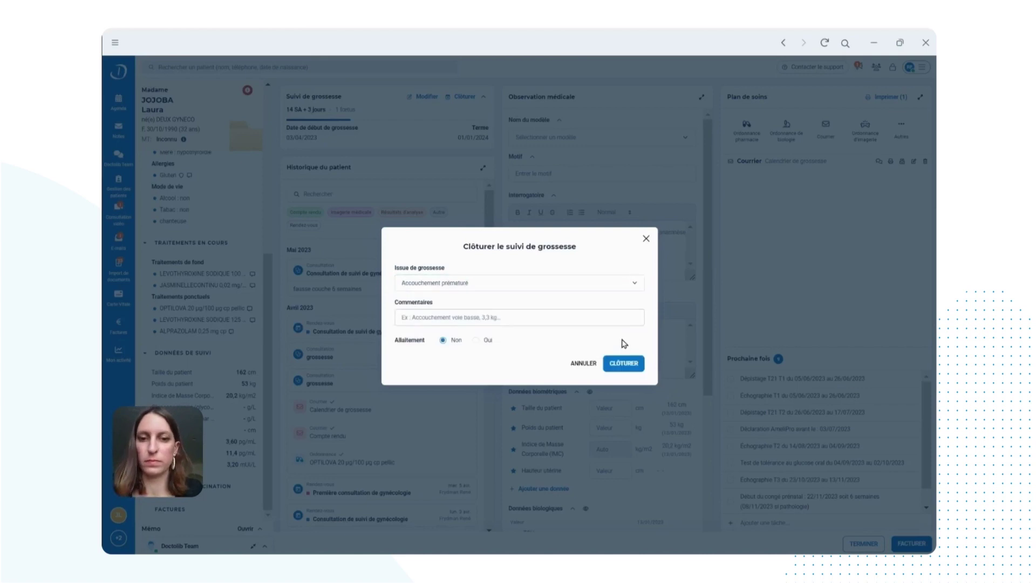
- Record breastfeeding as "Oui" with 06/07/2024 as its start date, and close the pregnancy follow-up
{"action": "left_click", "coordinate": [488, 340]}
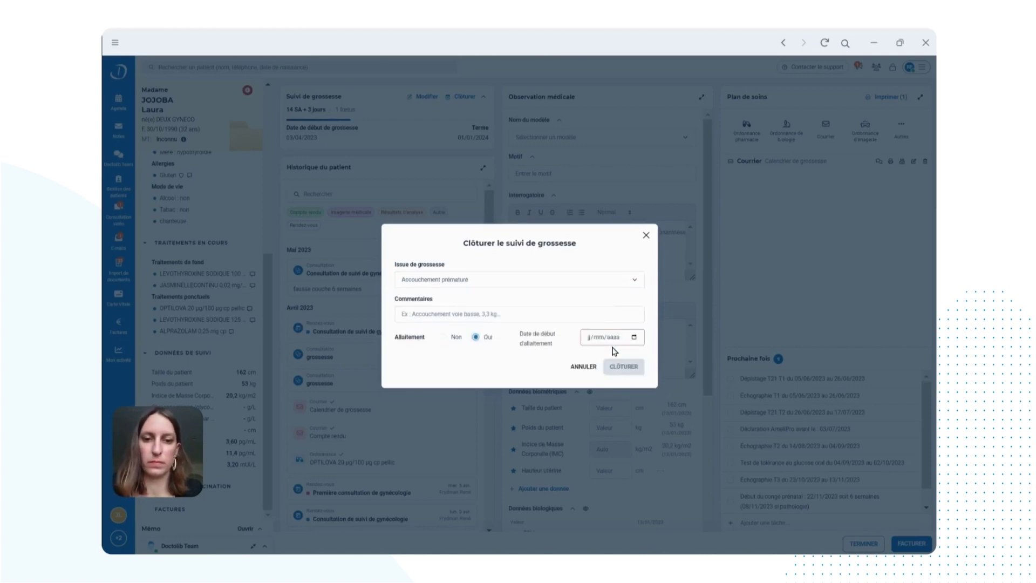
{"action": "left_click", "coordinate": [589, 337]}
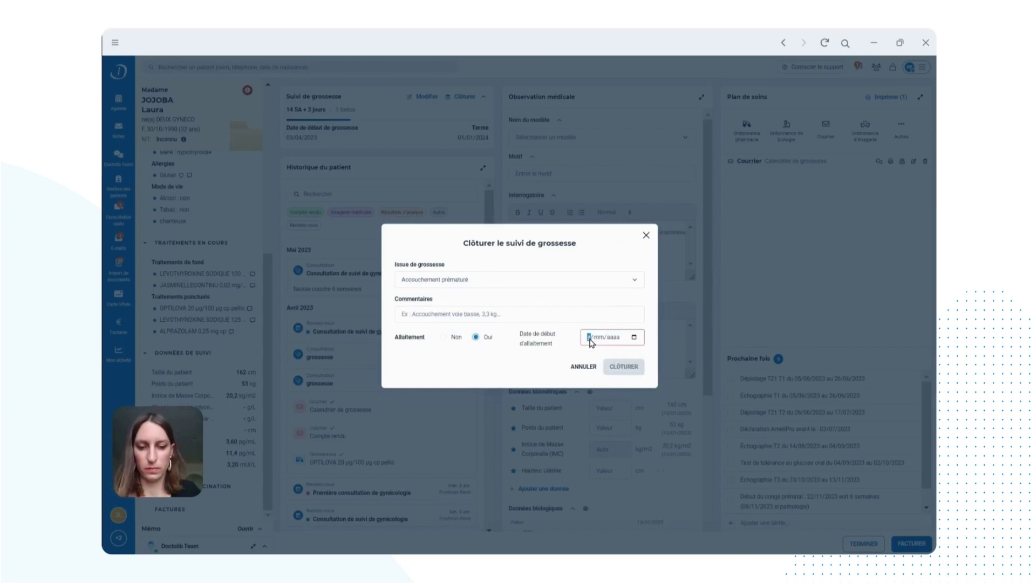
{"action": "type", "text": "06/"}
{"action": "type", "text": "07/"}
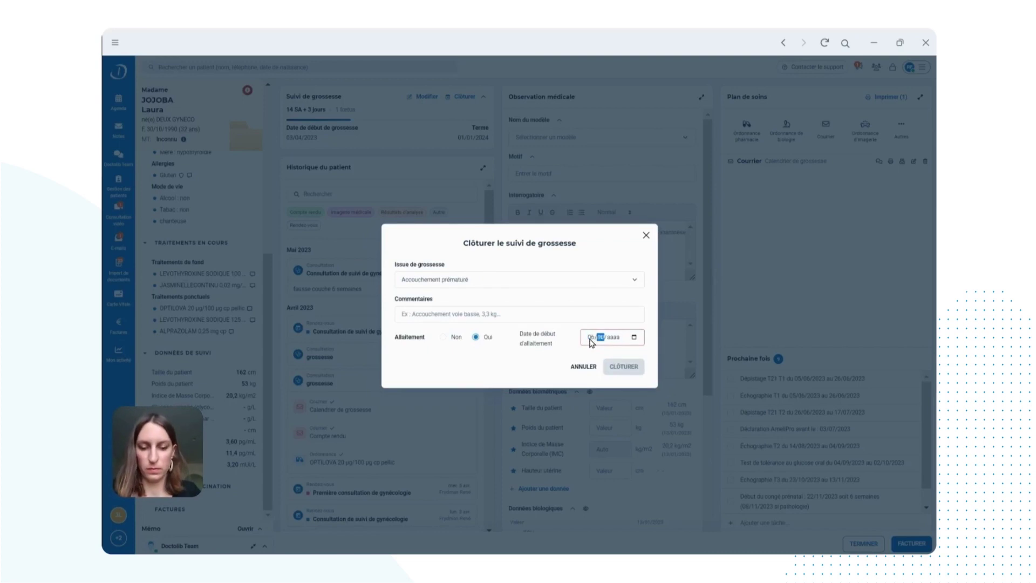
{"action": "type", "text": "202"}
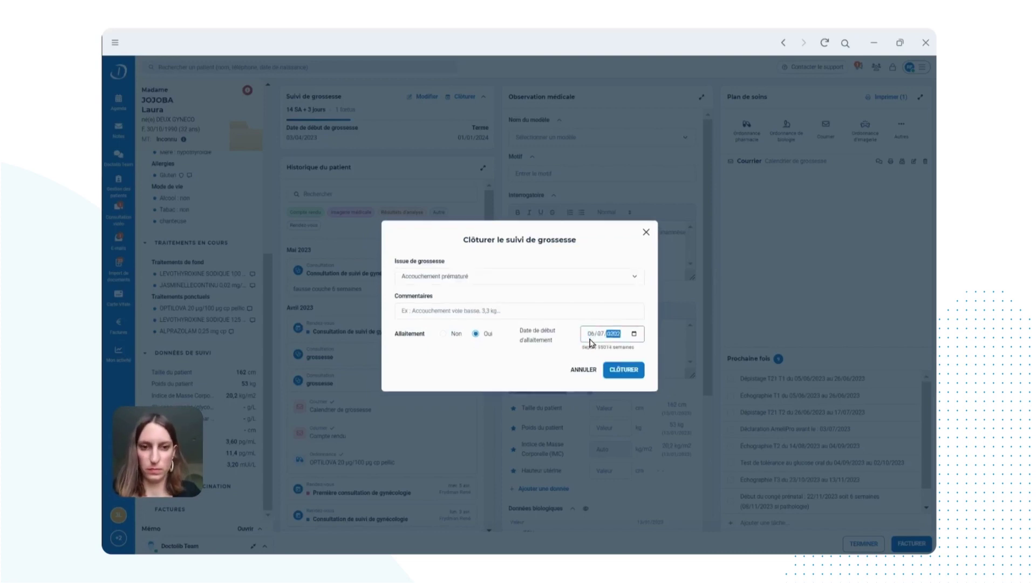
{"action": "type", "text": "4"}
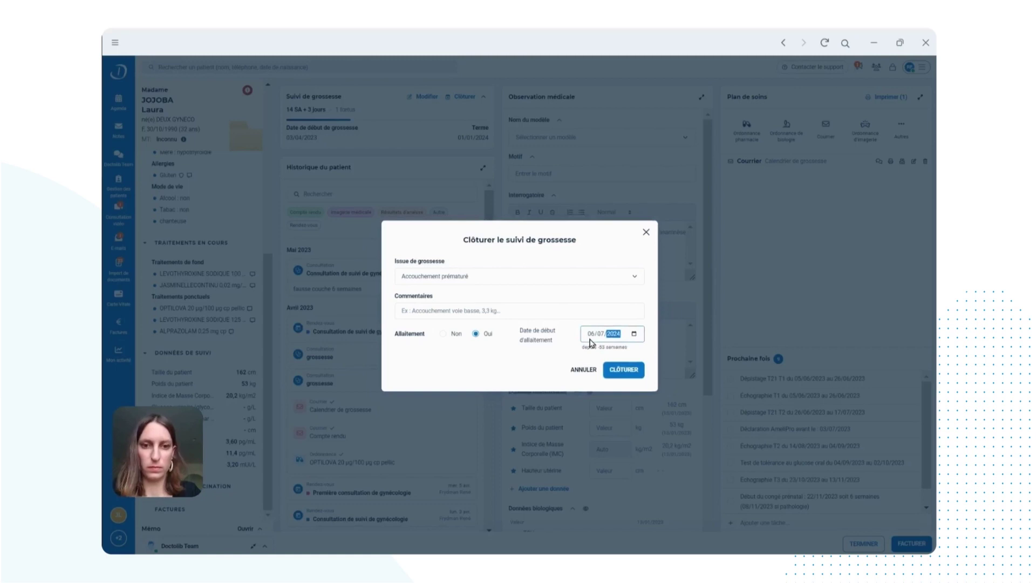
{"action": "left_click", "coordinate": [621, 377]}
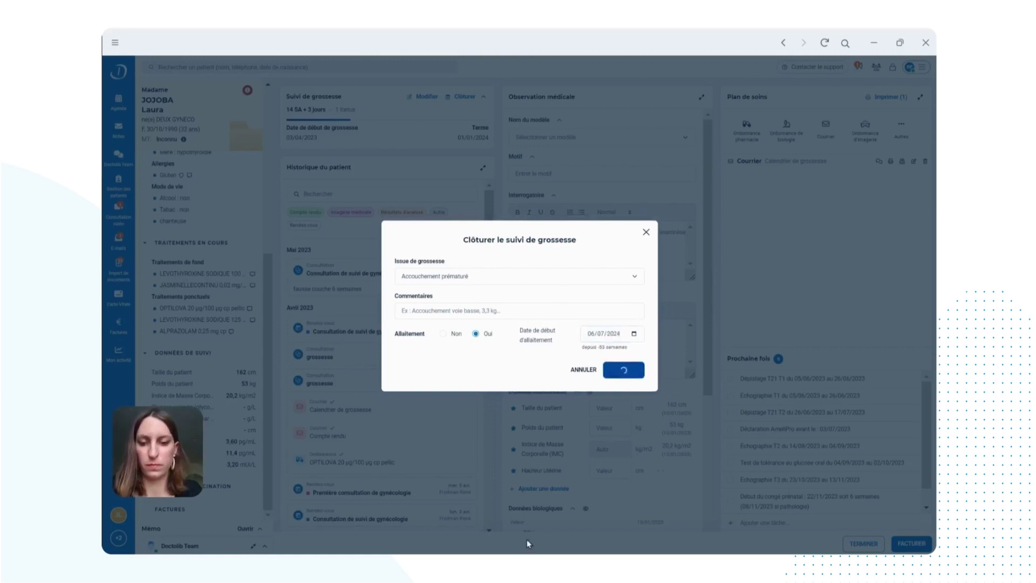
- Review the breastfeeding and delivery entries in the patient's obstetric history
{"action": "scroll", "coordinate": [241, 370], "scroll_direction": "up", "scroll_amount": 5}
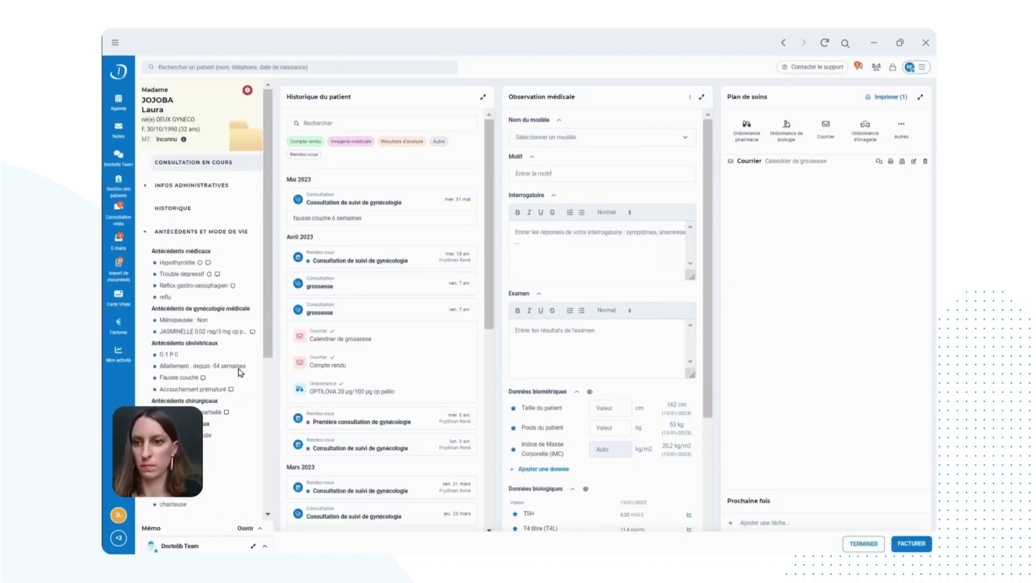
{"action": "left_click_drag", "start_coordinate": [159, 367], "coordinate": [253, 368]}
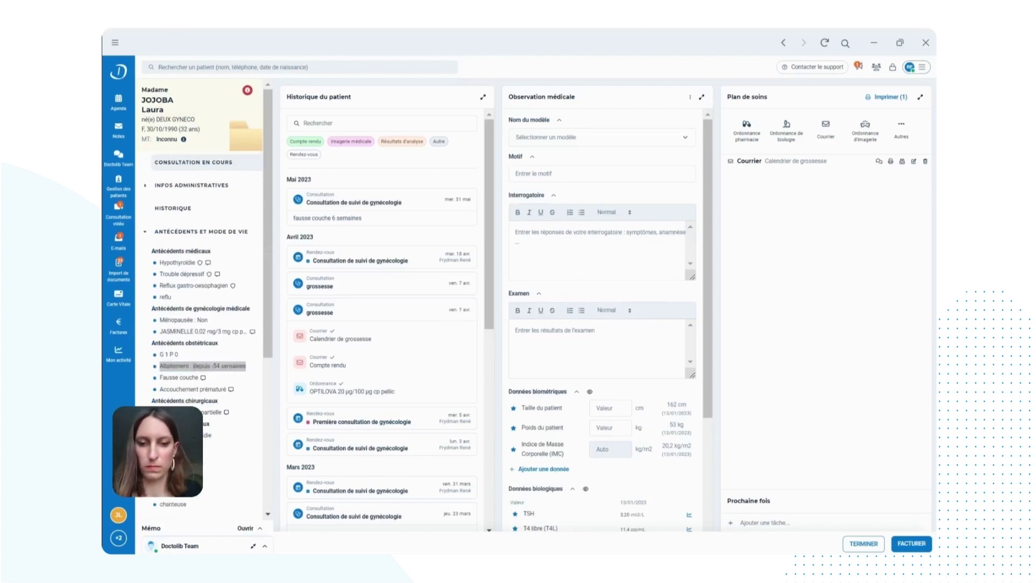
{"action": "scroll", "coordinate": [200, 324], "scroll_direction": "down", "scroll_amount": 1}
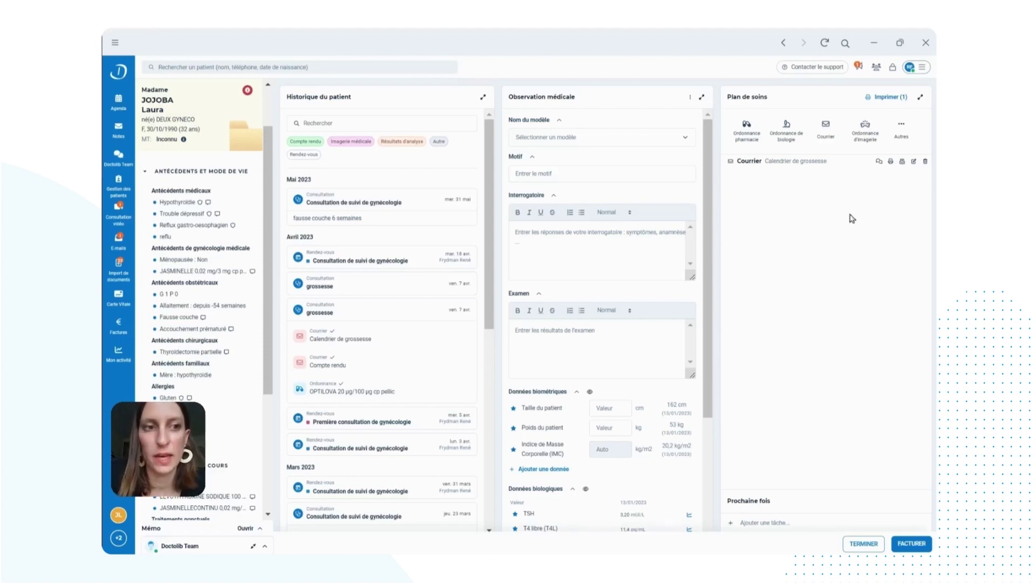
- View the document import page for the patient's file and return to the consultation
{"action": "left_click", "coordinate": [901, 129]}
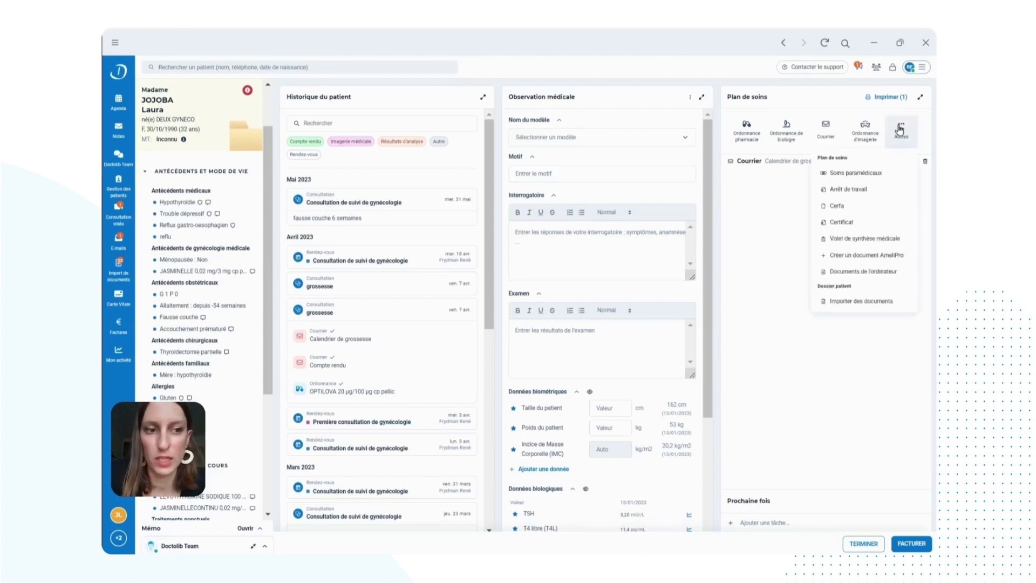
{"action": "left_click", "coordinate": [842, 302]}
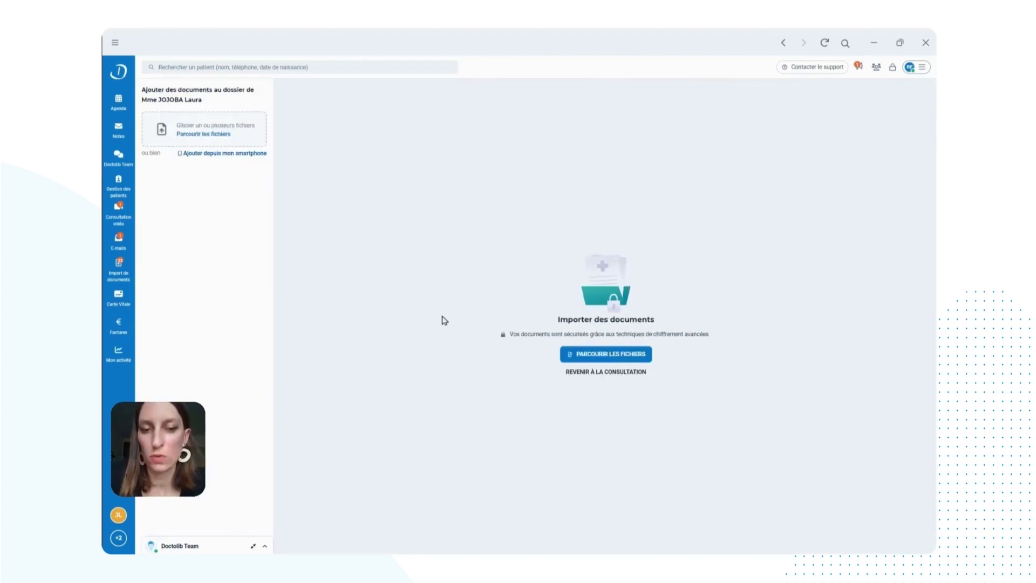
{"action": "left_click", "coordinate": [595, 373]}
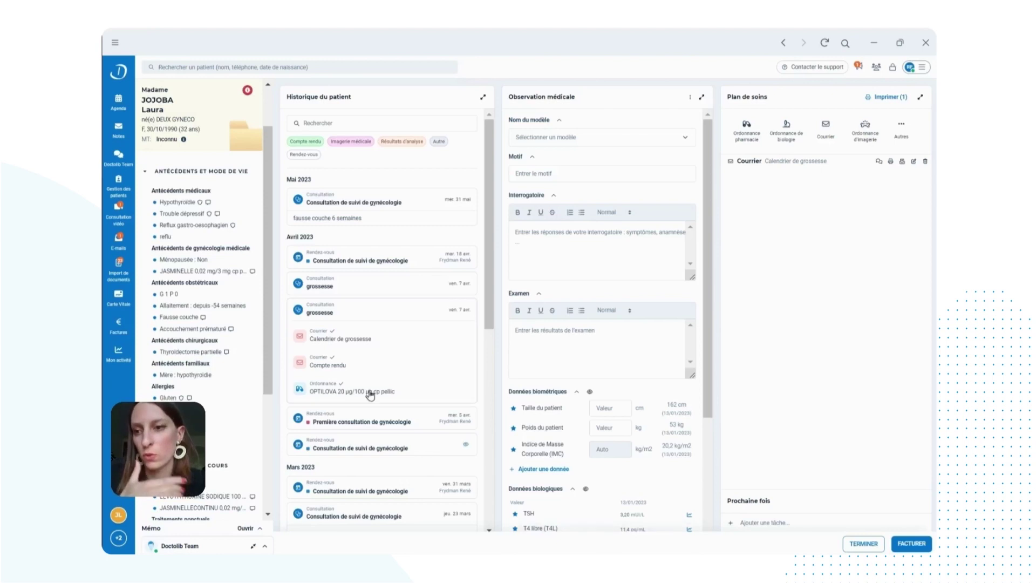
- Examine the "HPRIM DEMO SALES 3" results and their follow-up data update option in the e-mails, and the TSH row in the consultation
{"action": "left_click", "coordinate": [119, 244]}
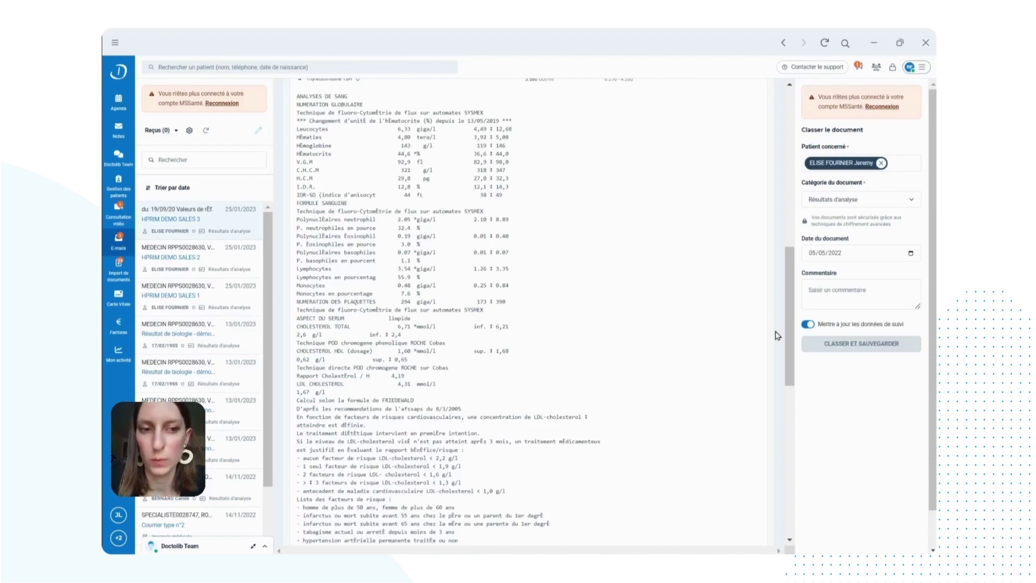
{"action": "left_click_drag", "start_coordinate": [790, 330], "coordinate": [784, 194]}
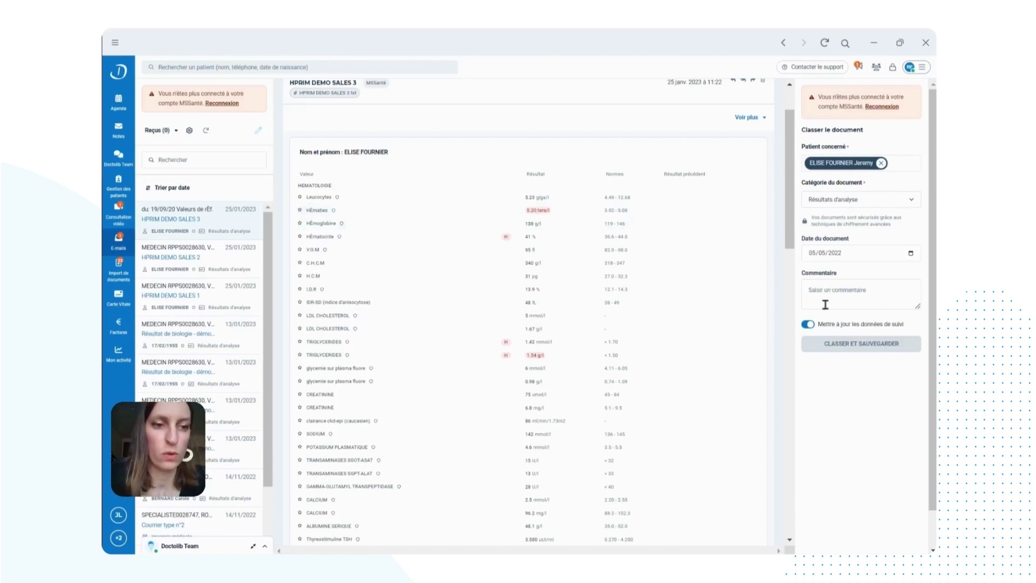
{"action": "left_click", "coordinate": [808, 325]}
{"action": "left_click", "coordinate": [808, 325]}
{"action": "left_click", "coordinate": [808, 325]}
{"action": "left_click", "coordinate": [808, 325]}
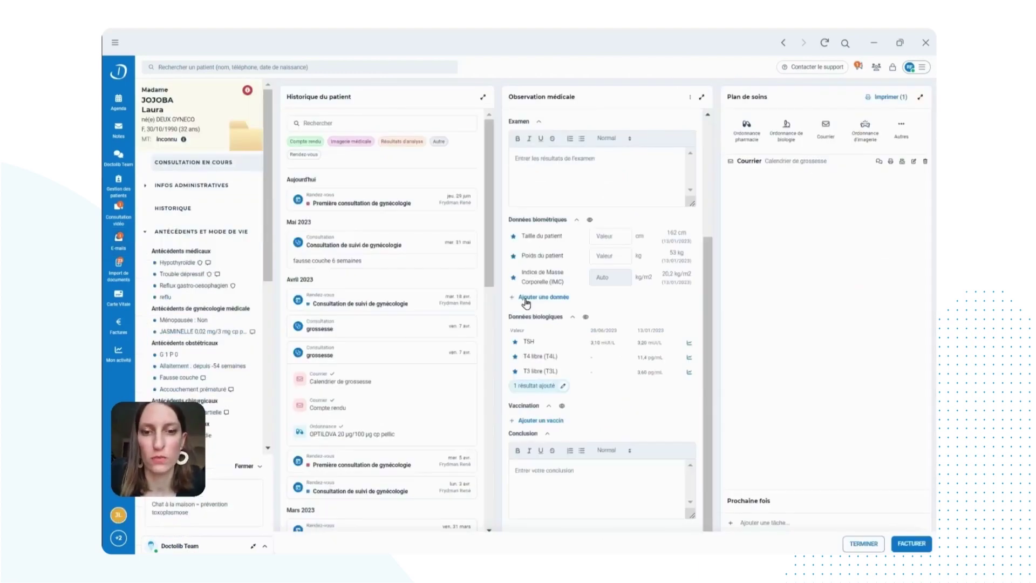
{"action": "left_click_drag", "start_coordinate": [511, 348], "coordinate": [664, 346]}
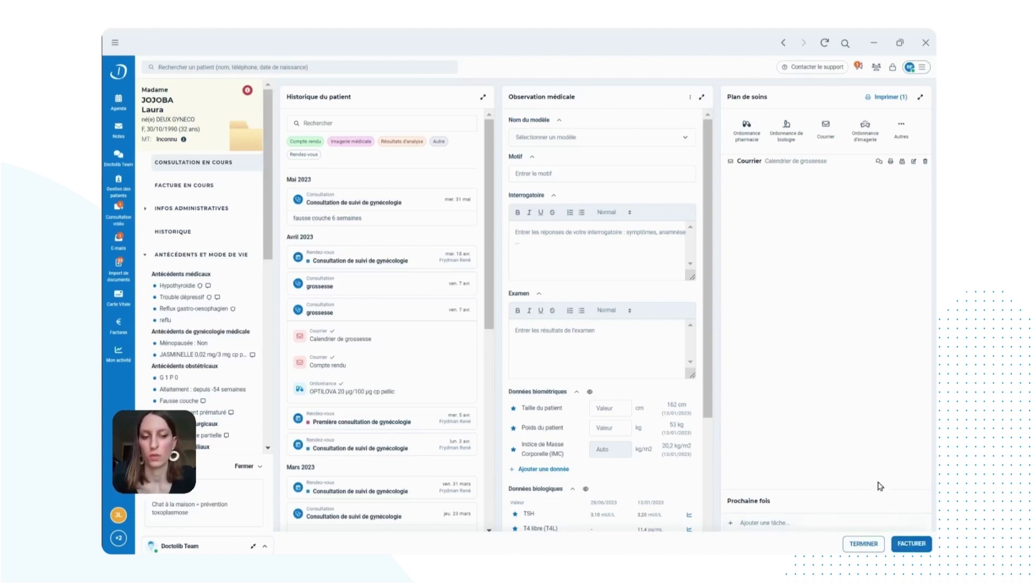
- Proceed to billing the consultation without sending the documents to the patient, and review the electronic care sheet
{"action": "left_click", "coordinate": [900, 544]}
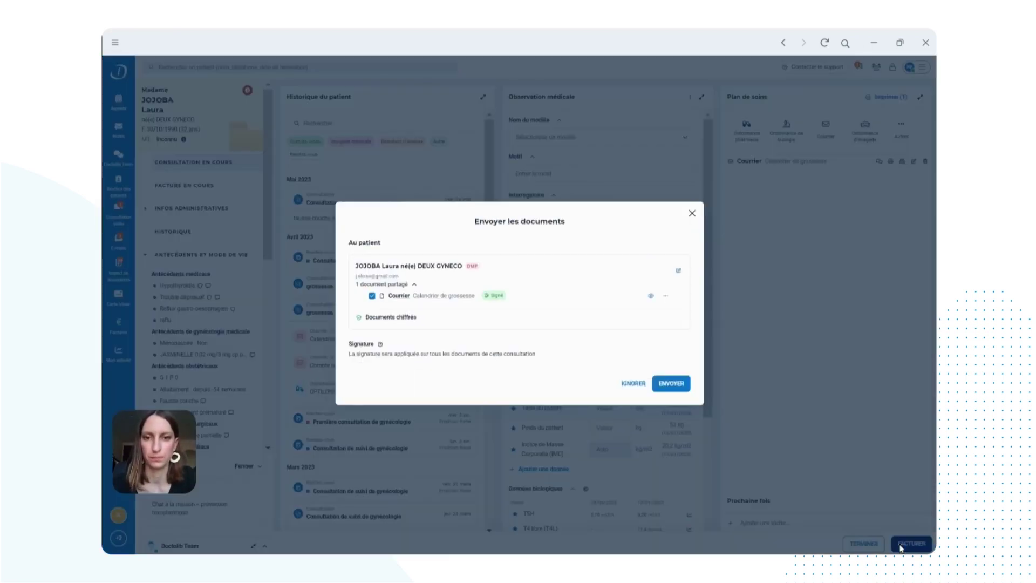
{"action": "left_click", "coordinate": [626, 386]}
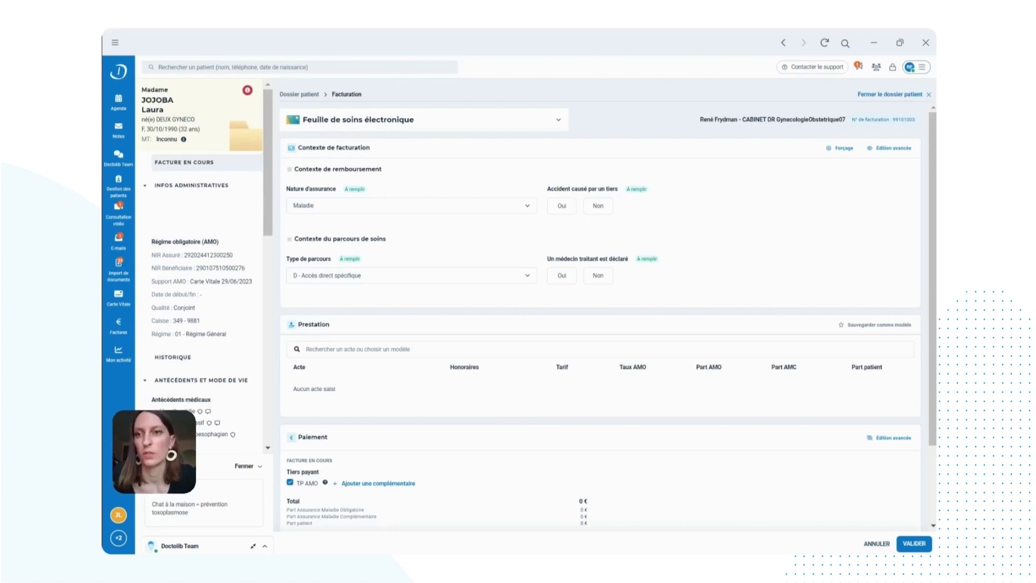
{"action": "scroll", "coordinate": [600, 313], "scroll_direction": "down", "scroll_amount": 2}
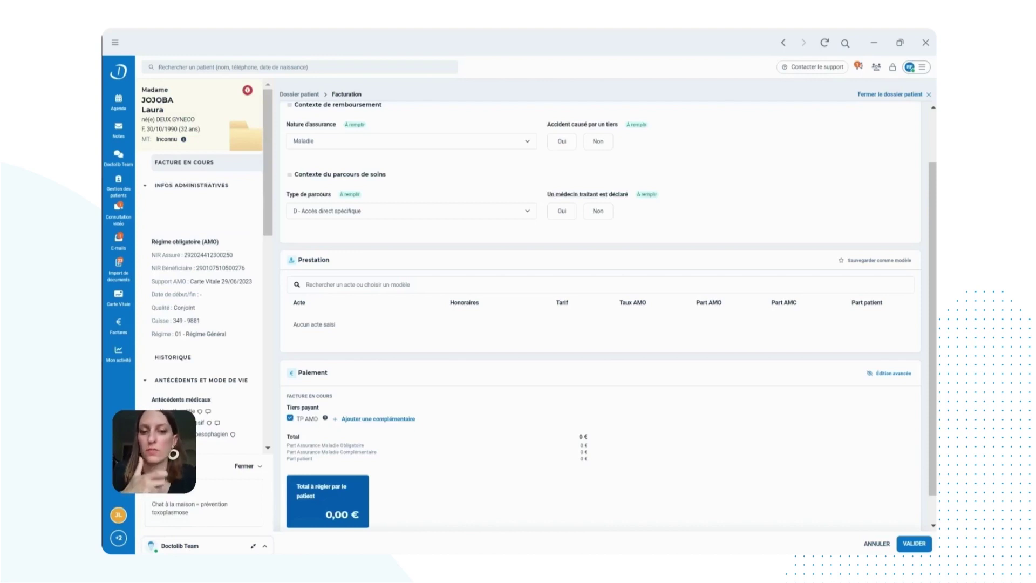
- Add the saved "Frottis" billing model to the services of the current invoice and check the payment section
{"action": "left_click", "coordinate": [419, 281]}
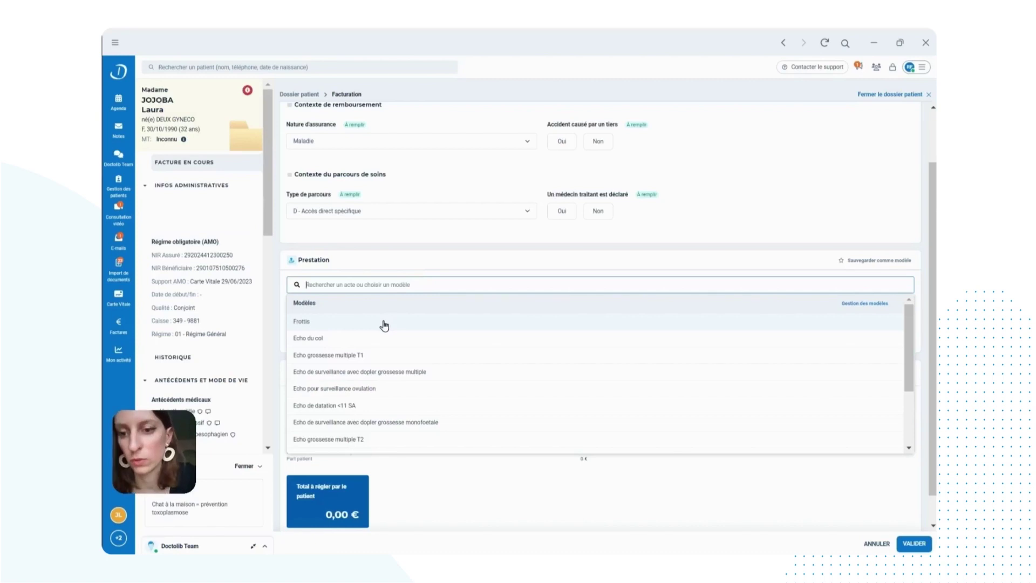
{"action": "left_click", "coordinate": [329, 325]}
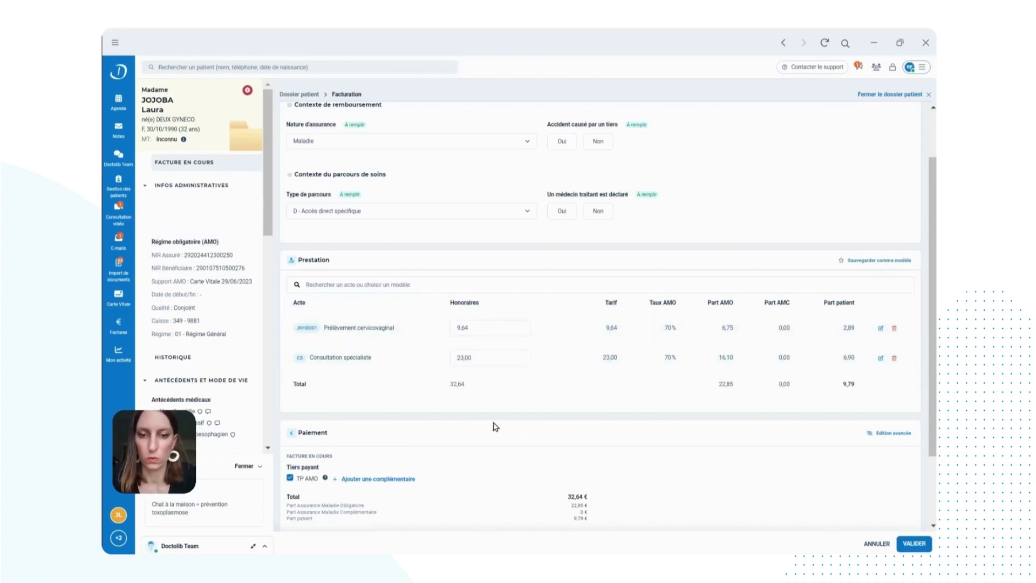
{"action": "scroll", "coordinate": [657, 493], "scroll_direction": "down", "scroll_amount": 2}
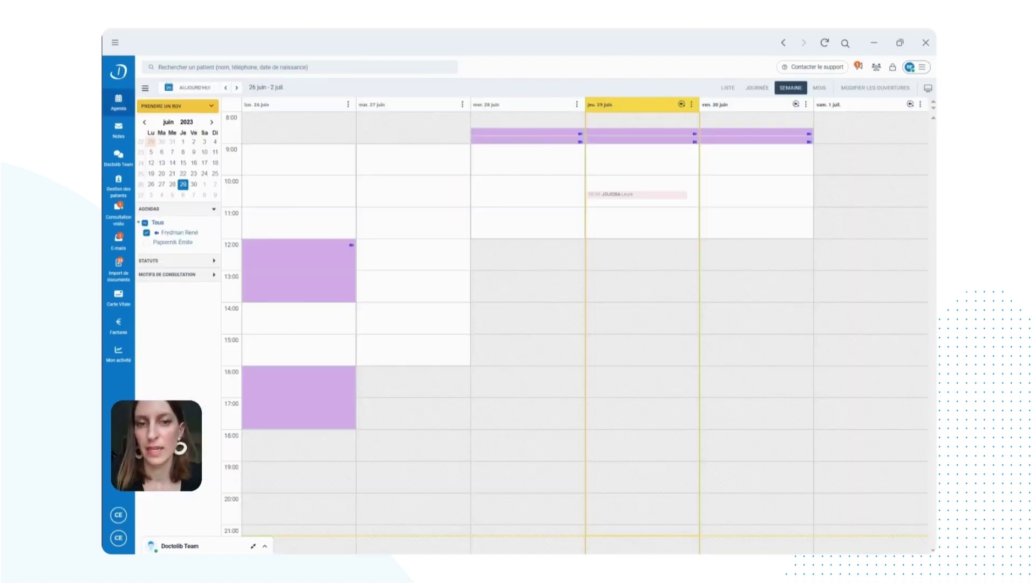
- Search for the patient by surname and open the medical record of the gynaecology patient
{"action": "left_click", "coordinate": [220, 68]}
{"action": "type", "text": "jojoba"}
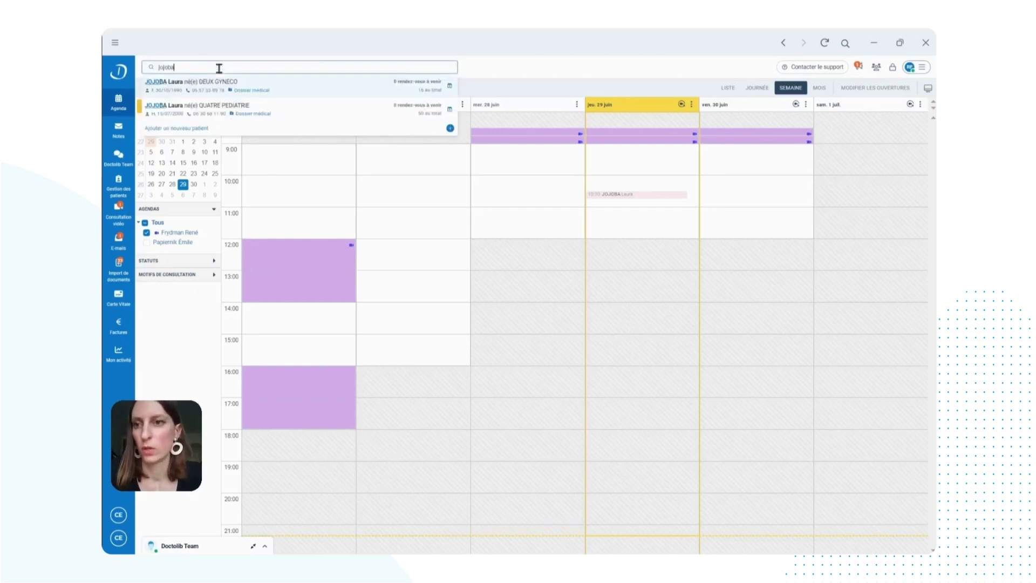
{"action": "left_click", "coordinate": [277, 92]}
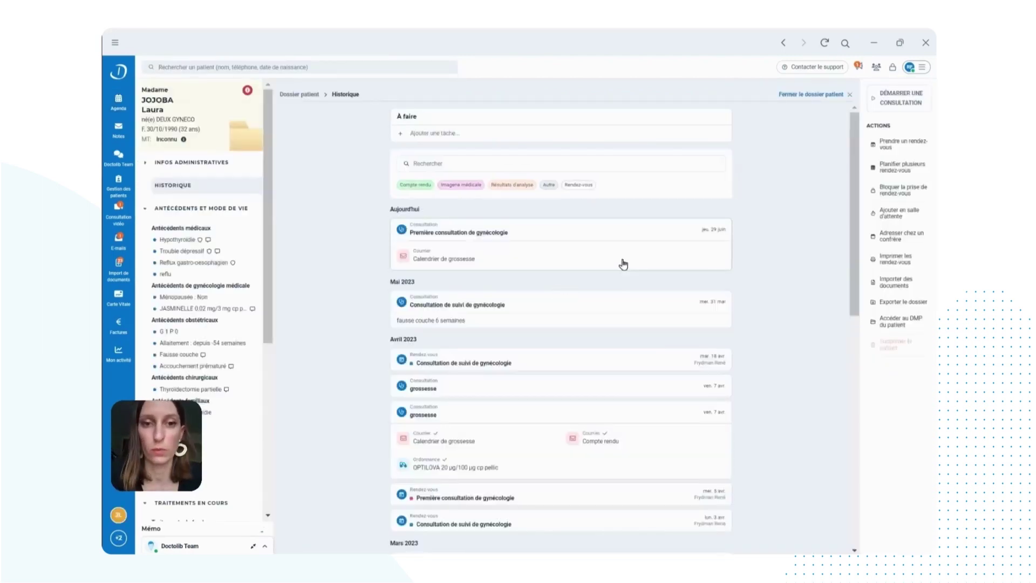
- Reopen today's "Première consultation de gynécologie" for modification and open its "Calendrier de grossesse" letter for editing
{"action": "left_click", "coordinate": [623, 260]}
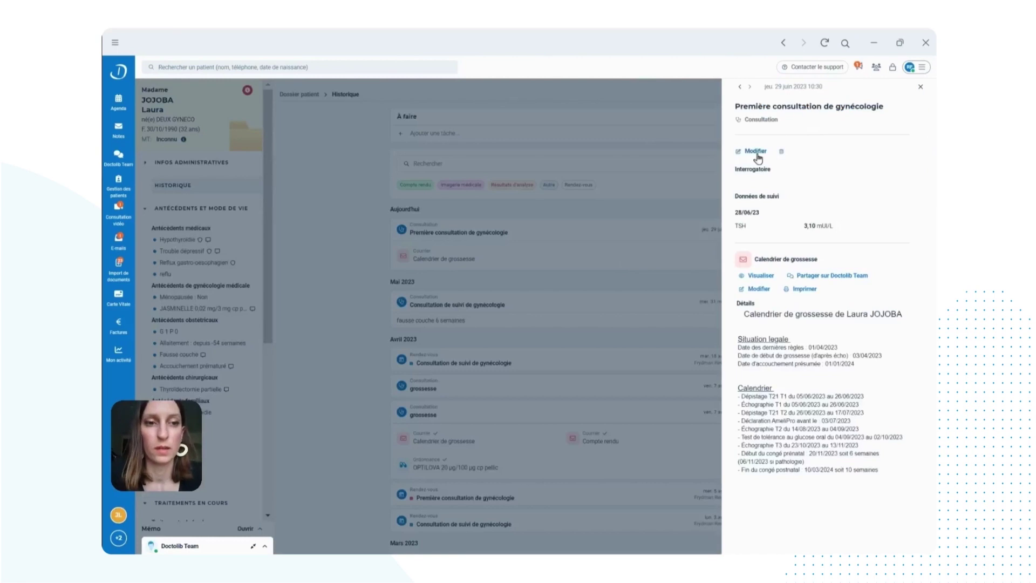
{"action": "left_click", "coordinate": [756, 151]}
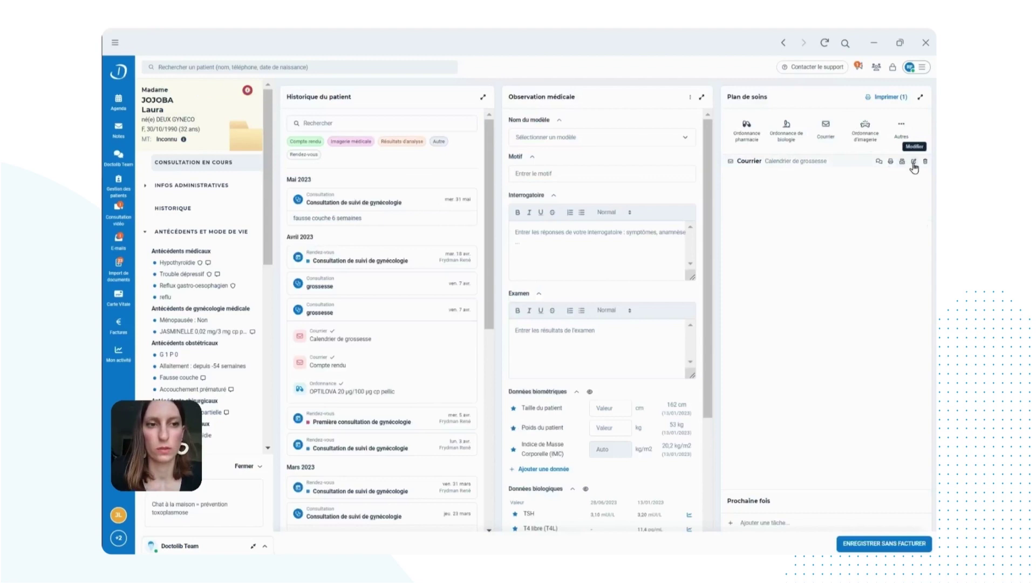
{"action": "left_click", "coordinate": [914, 163]}
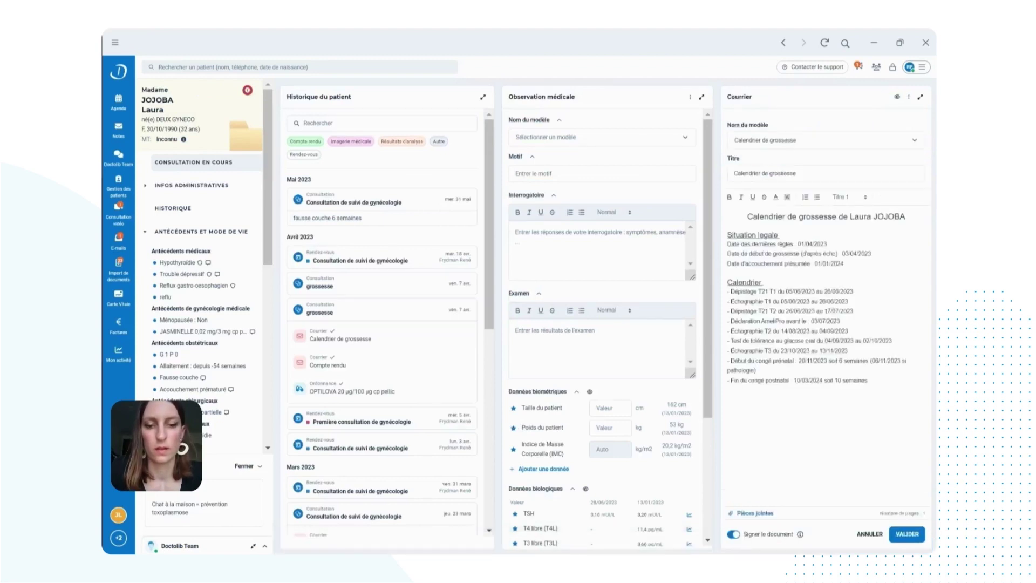